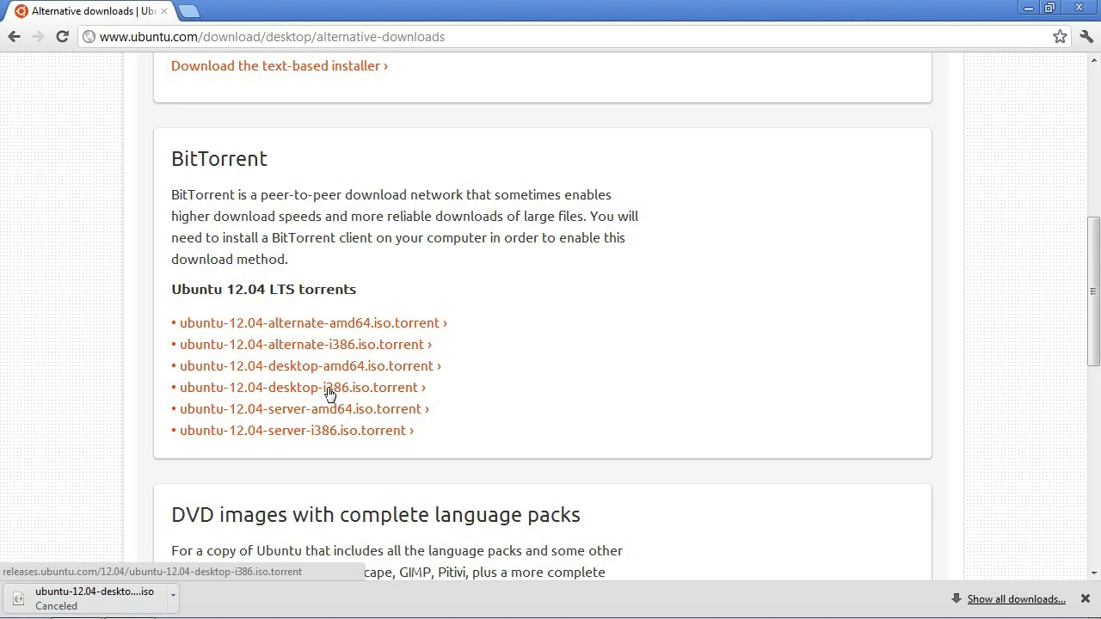
- Close Chrome's downloads bar and open a new blank tab beside the Ubuntu downloads page
left_click(1086, 601)
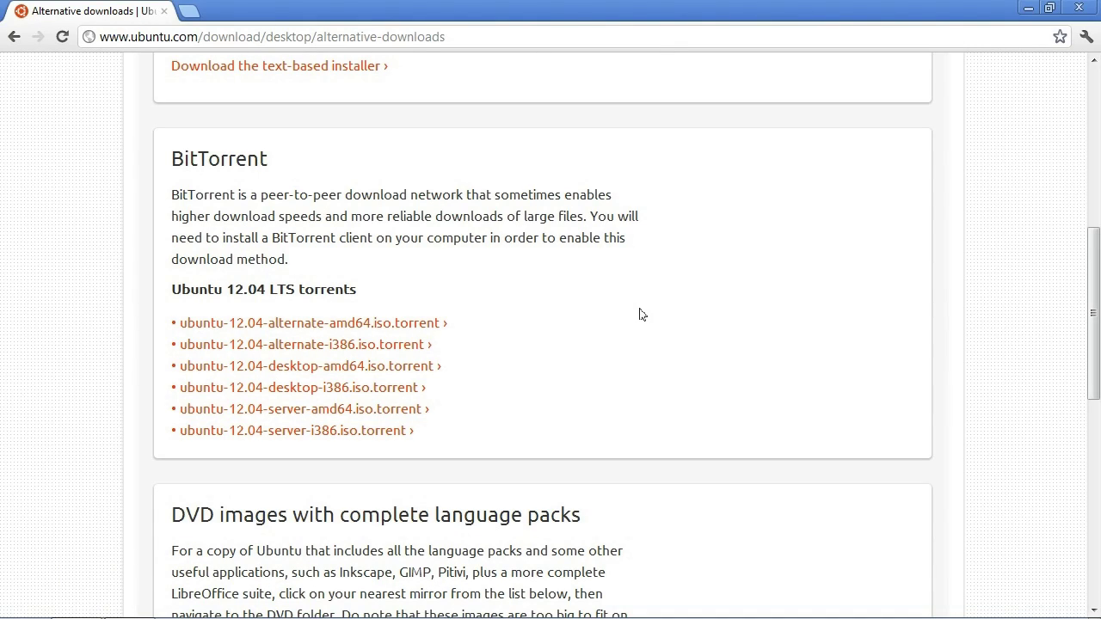
key("ctrl+t")
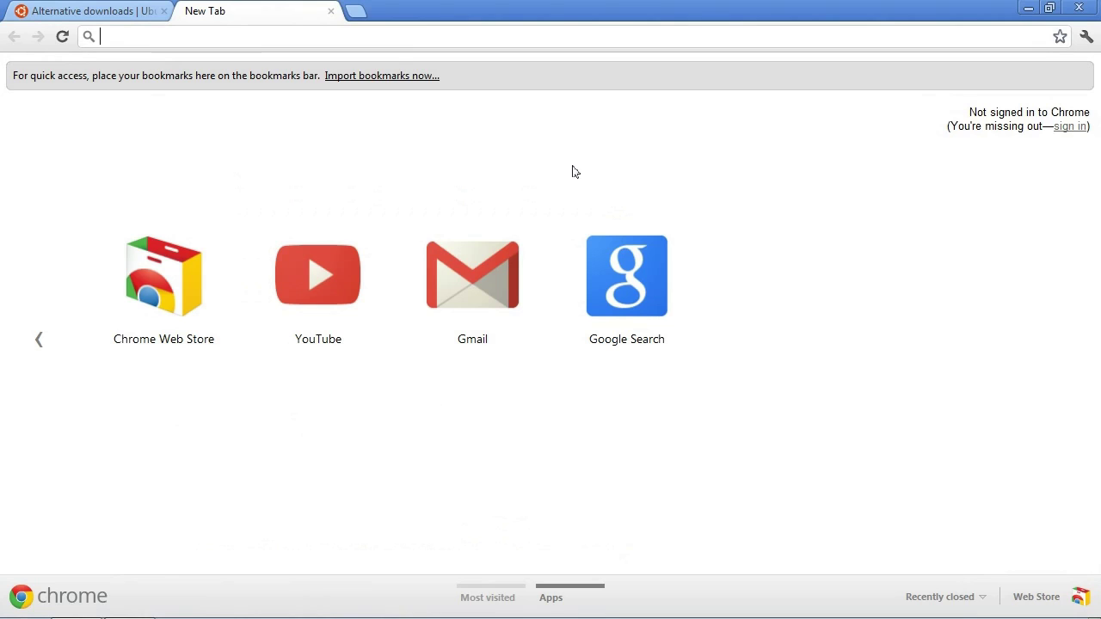
- Load the utorrent.com homepage in the new tab, then close that tab again
type("uto")
key("Delete")
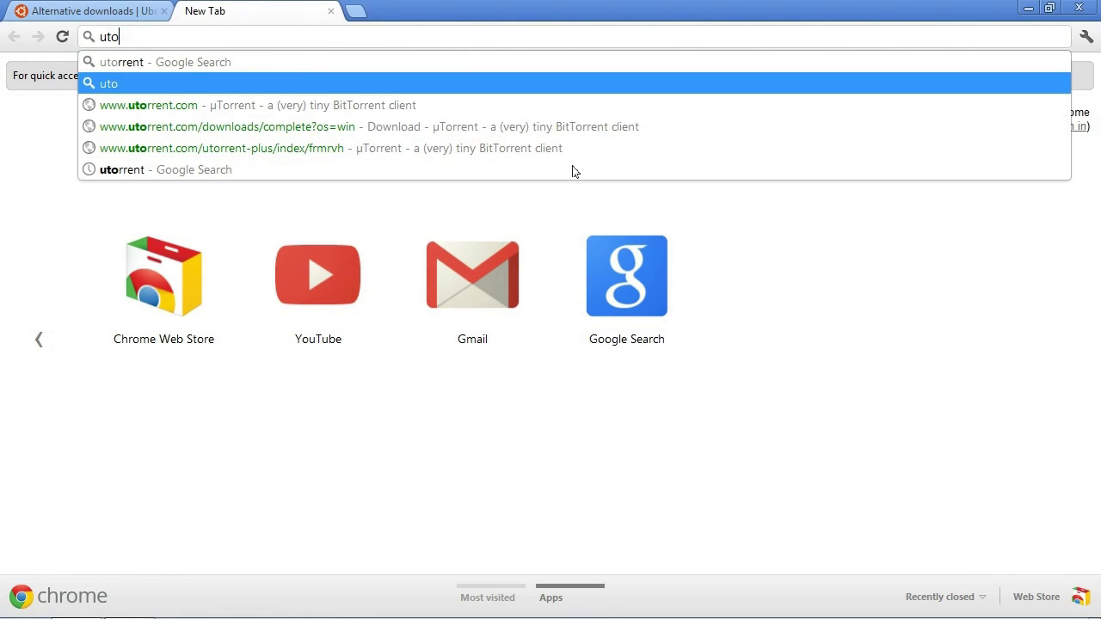
key("Down")
key("Return")
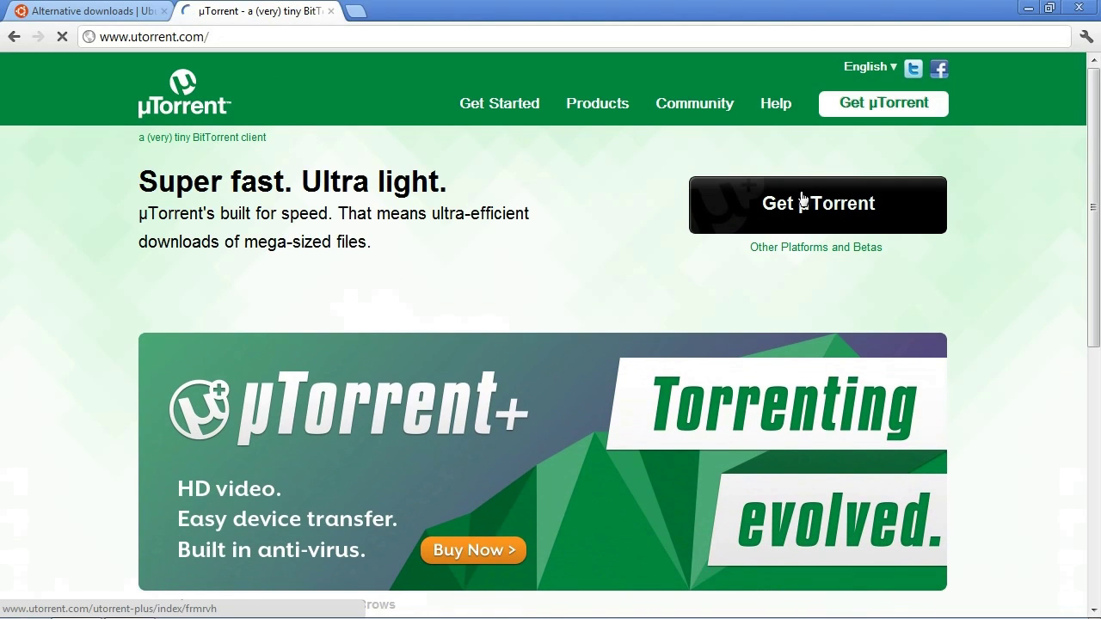
left_click(330, 11)
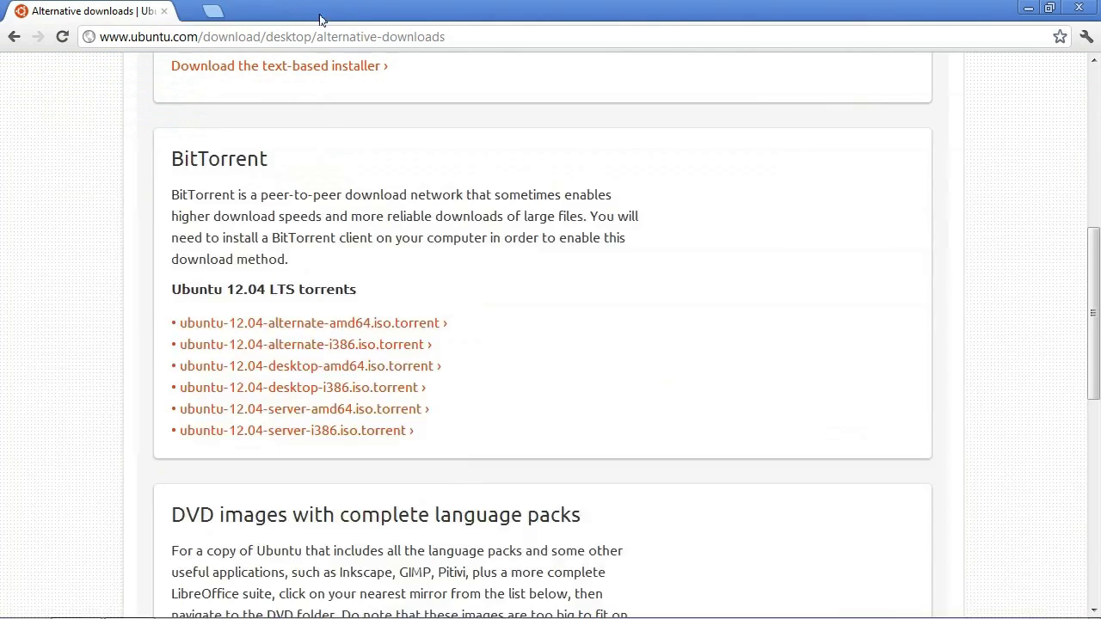
- Open the ubuntu-12.04-desktop-i386 torrent, cancel adding it, quit µTorrent and open Downloads
left_click(408, 388)
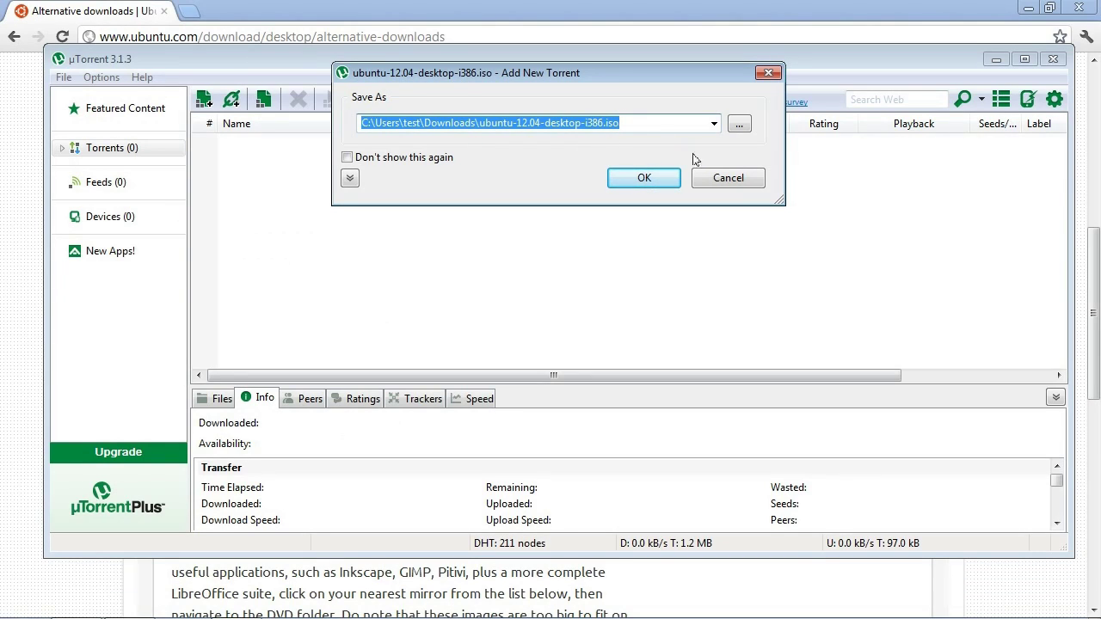
left_click(728, 181)
left_click(1053, 59)
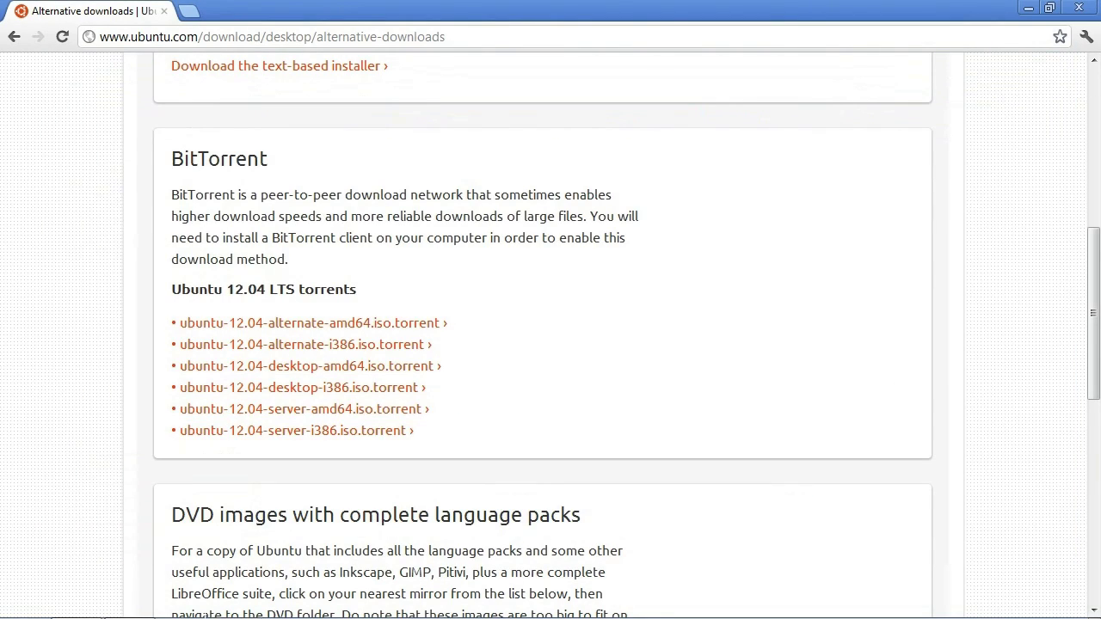
left_click(129, 604)
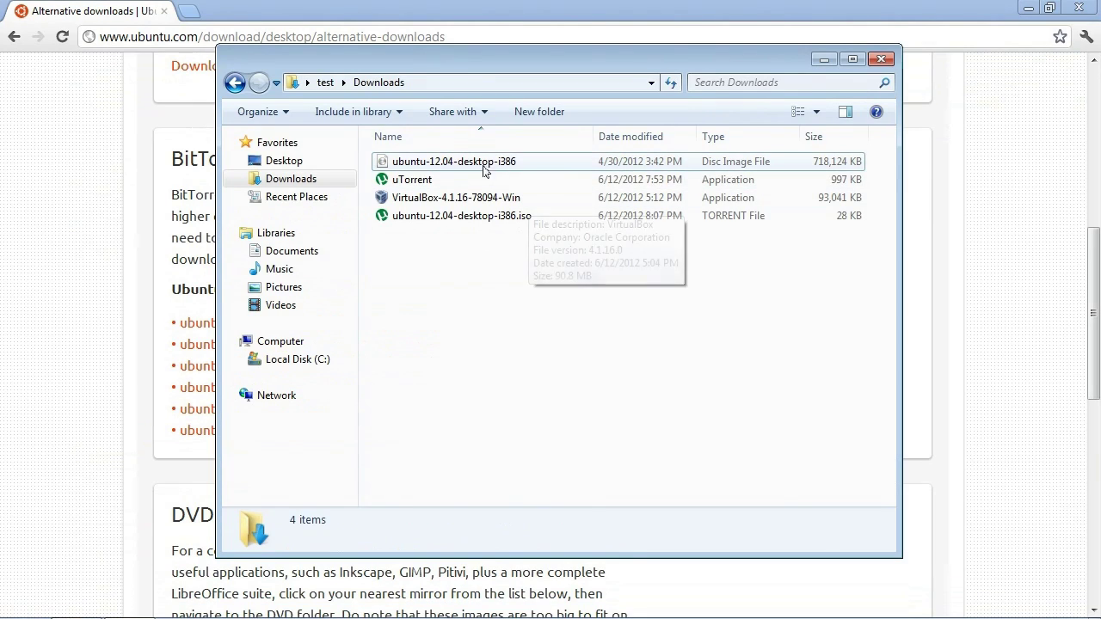
- Select the 701 MB ubuntu-12.04-desktop-i386 ISO in Downloads, then minimize Chrome to show the desktop
left_click(543, 162)
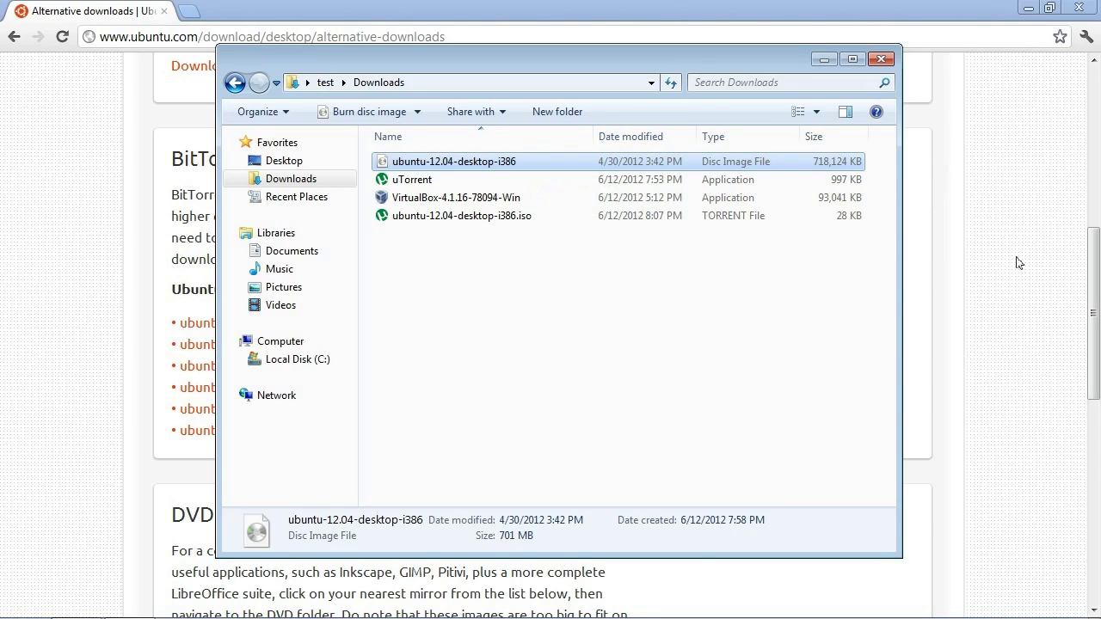
left_click(985, 180)
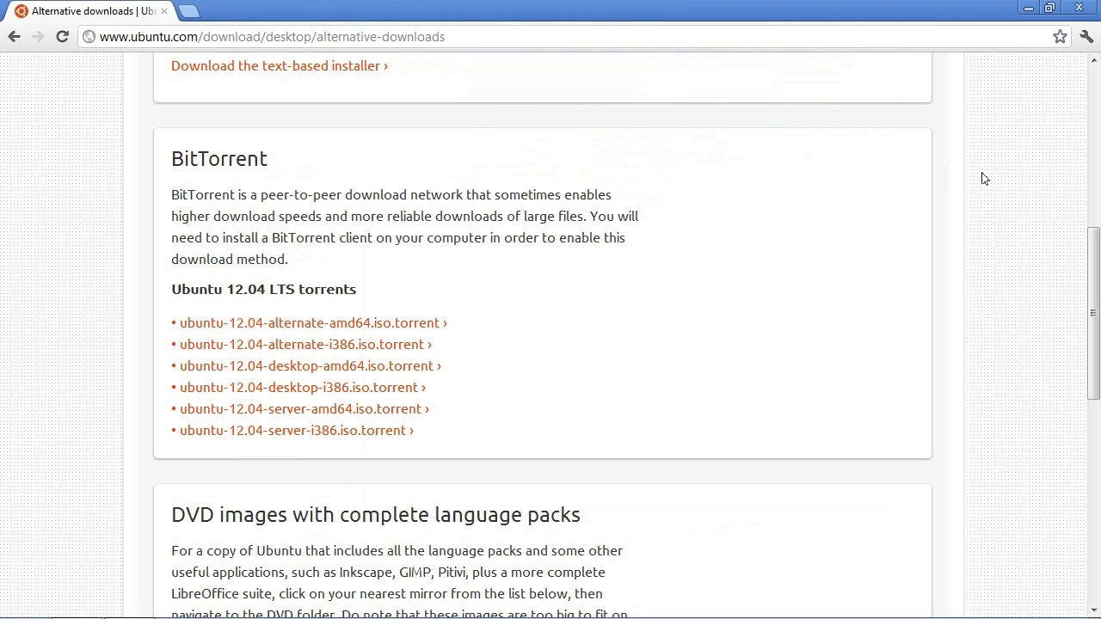
left_click(1028, 8)
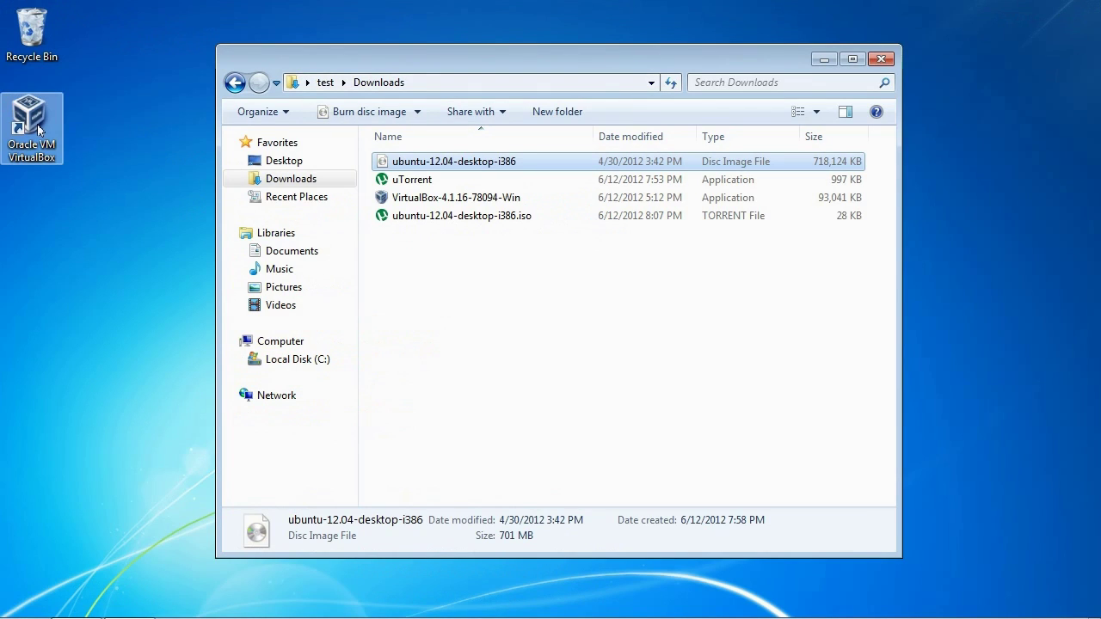
- Launch Oracle VM VirtualBox from its desktop icon and start the New machine wizard
double_click(38, 129)
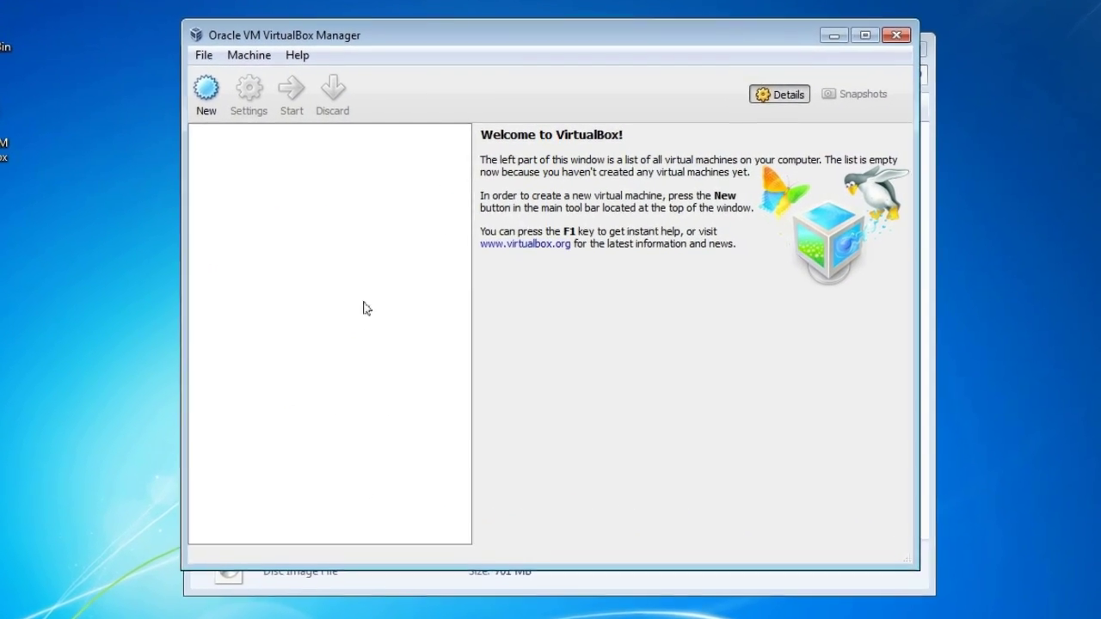
left_click(193, 97)
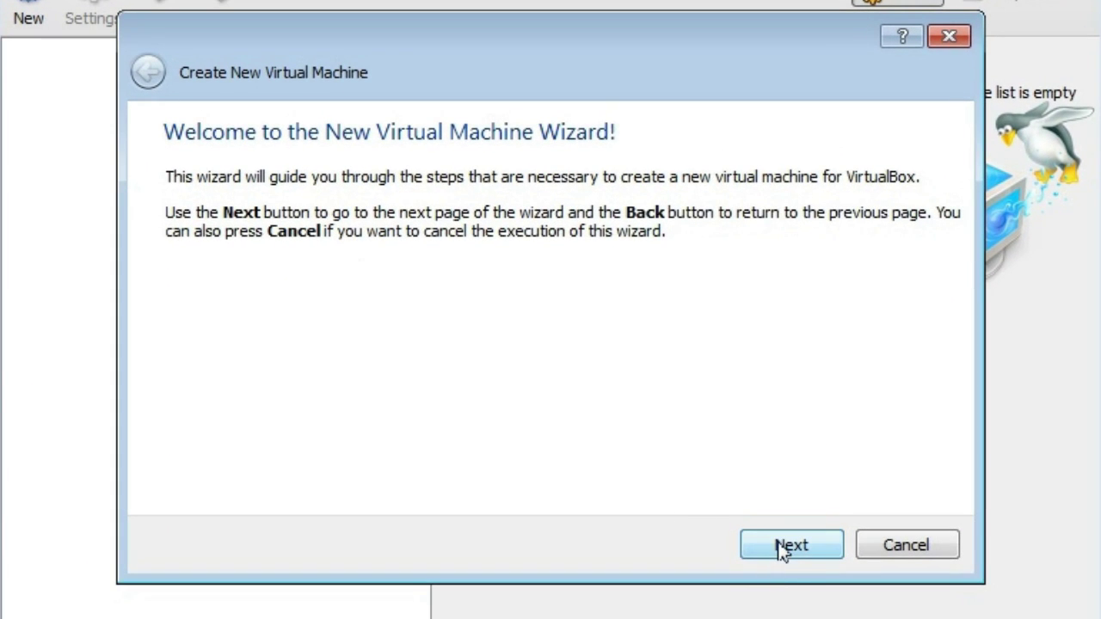
- Name the new machine 'Ubuntu' with Linux type and Ubuntu version
left_click(780, 548)
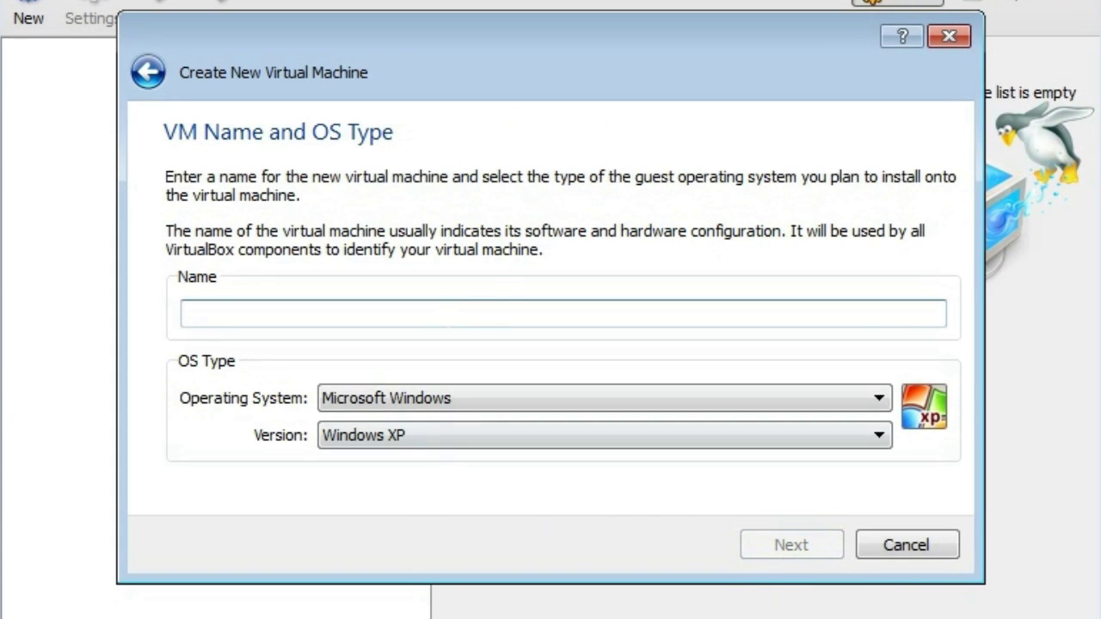
type("Ubuntu")
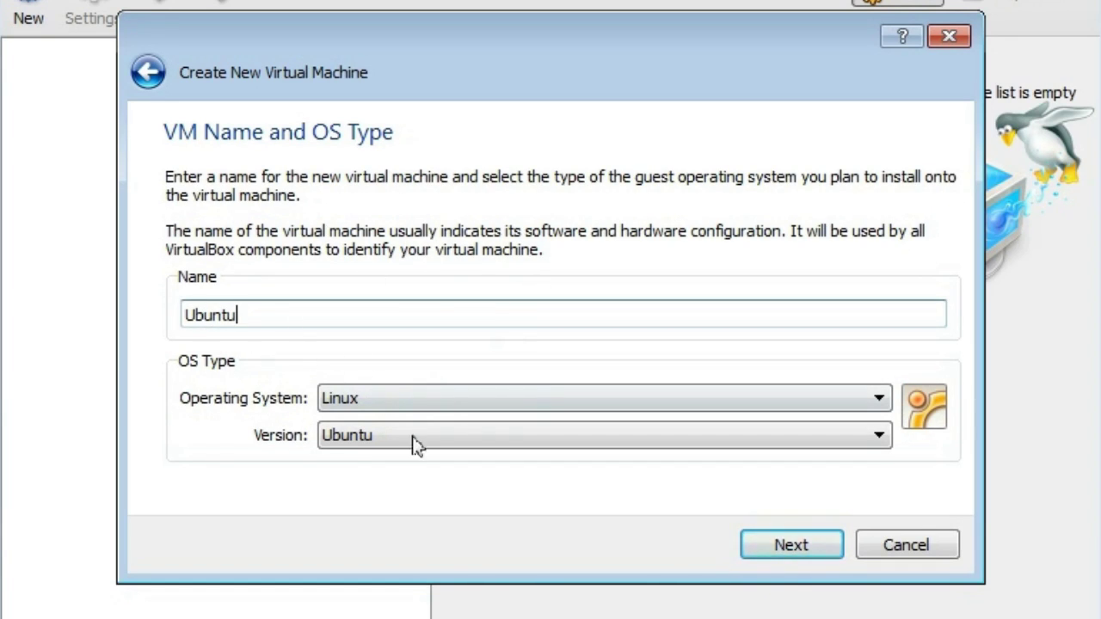
left_click(597, 443)
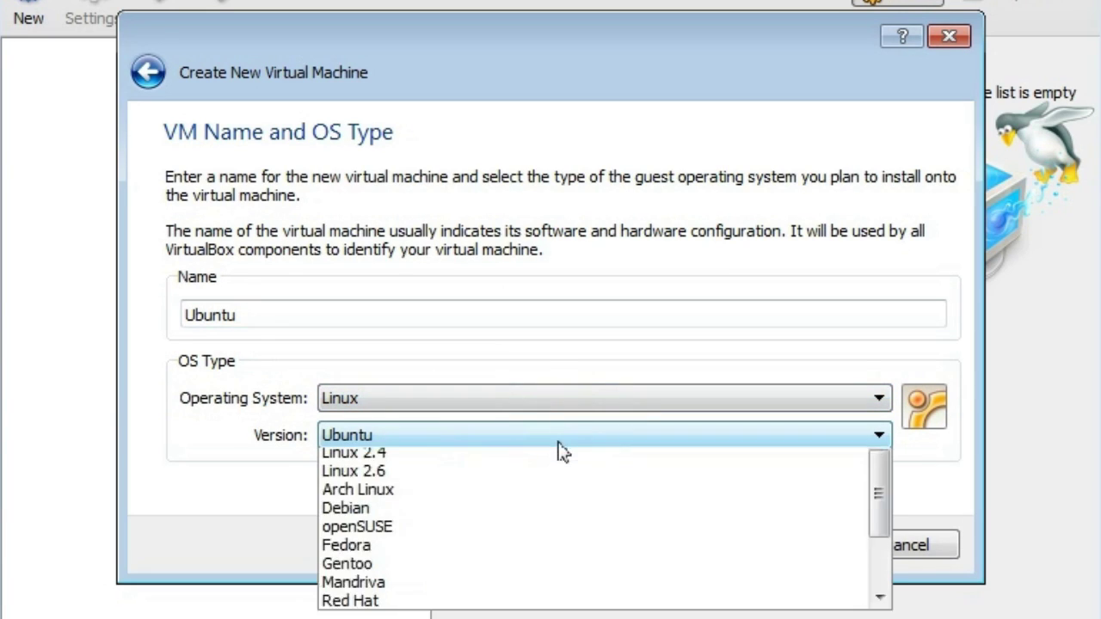
left_click(300, 459)
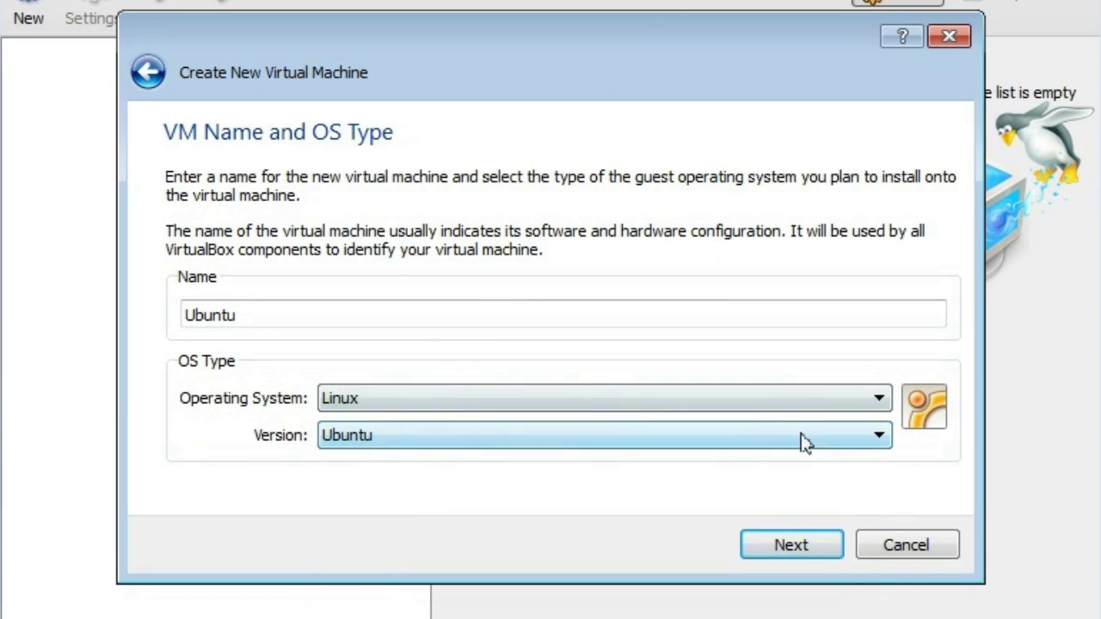
- Set the machine's base memory to 1024 MB and continue to the virtual hard disk step
left_click(807, 547)
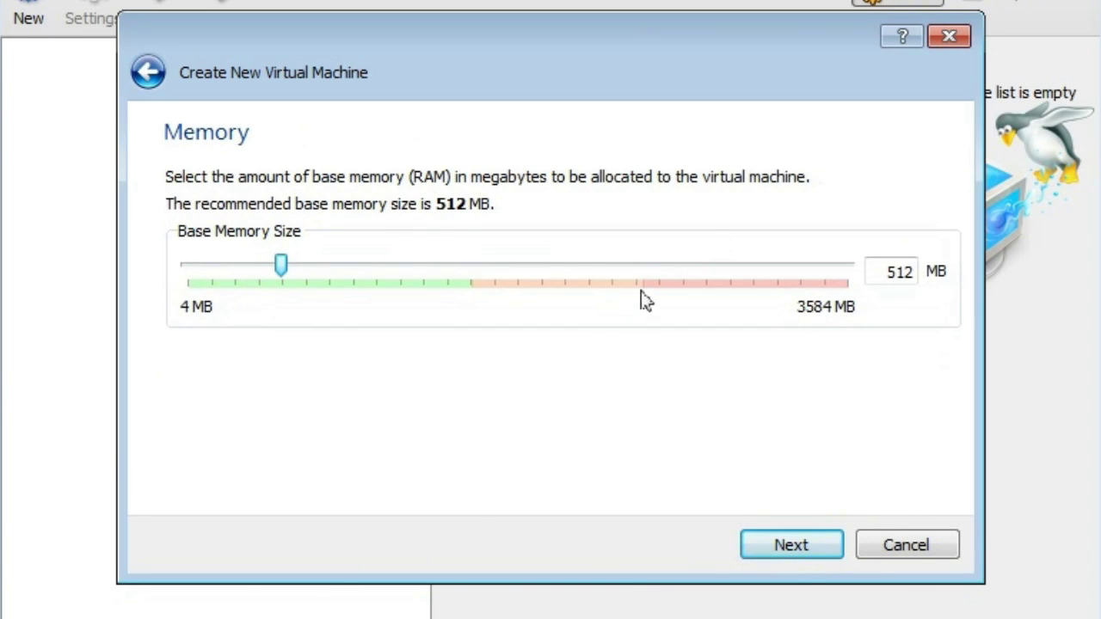
double_click(902, 271)
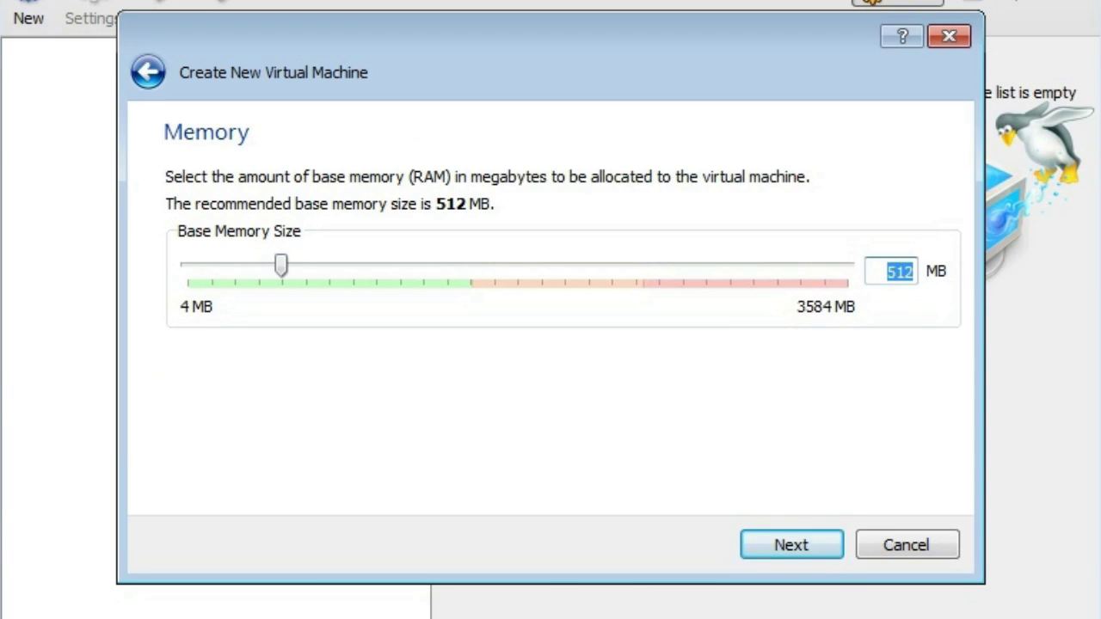
type("1024")
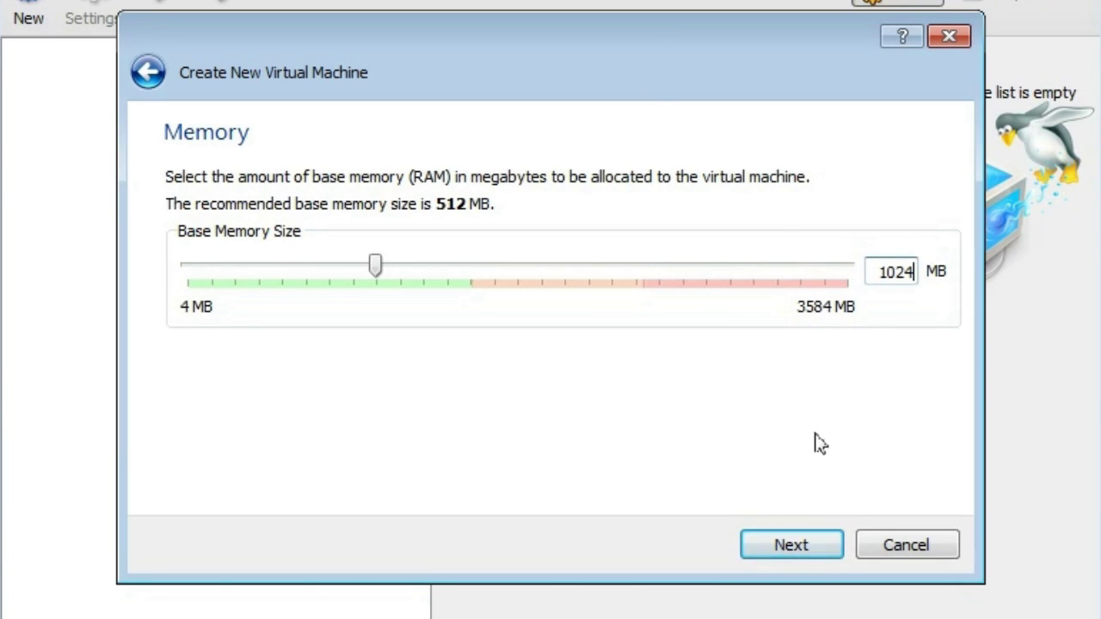
left_click(792, 548)
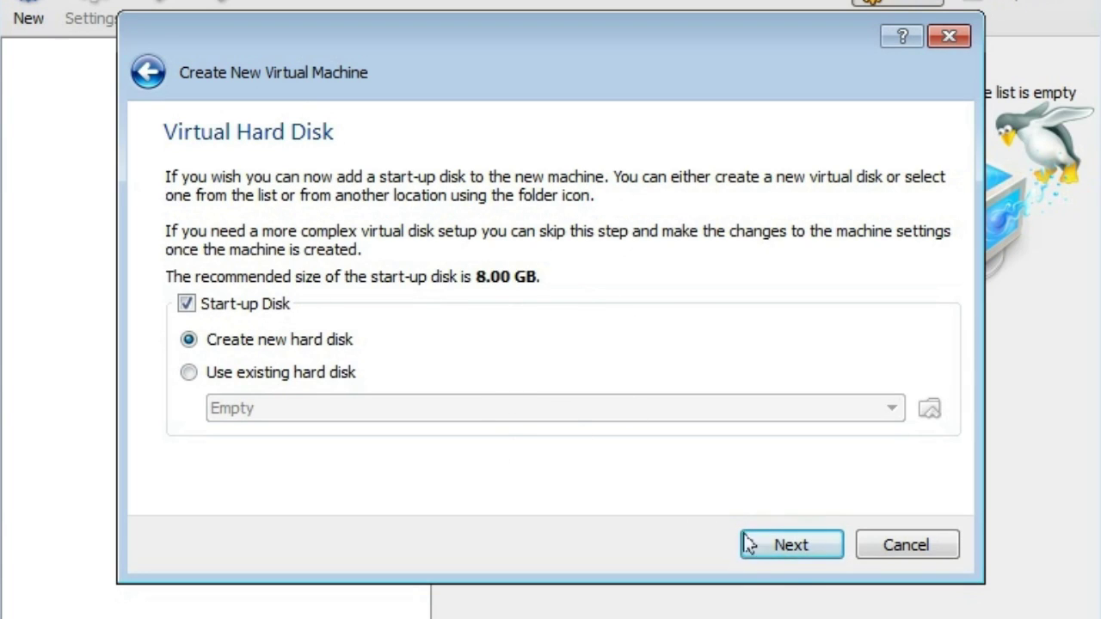
- Create a new dynamically allocated VDI disk stored as E:\Ubuntu.vdi on the FreeSpace drive
left_click(782, 547)
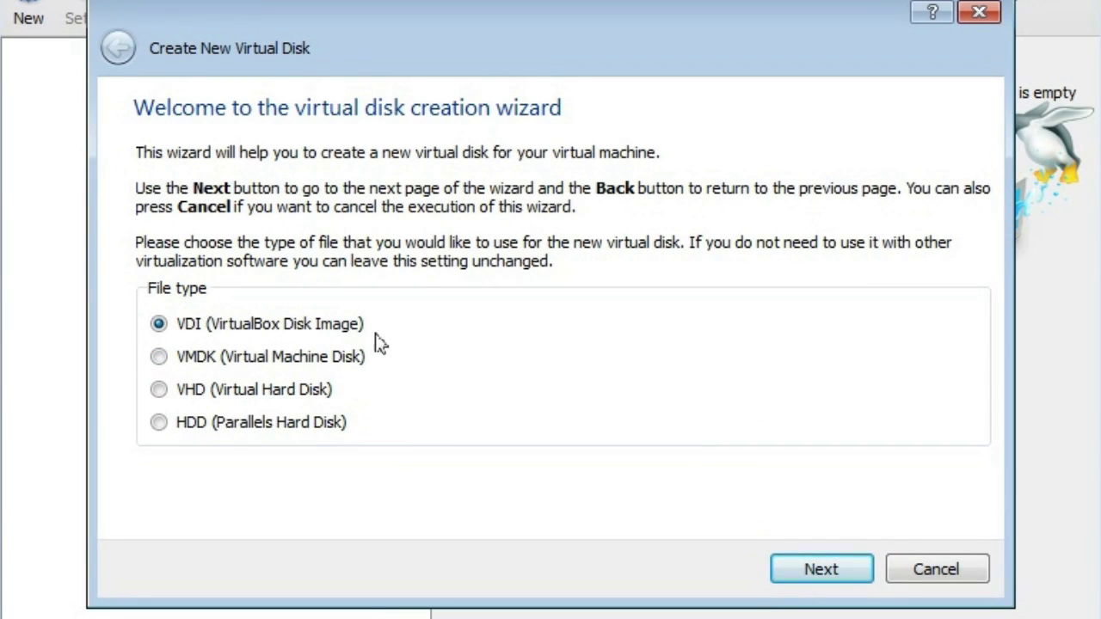
left_click(840, 574)
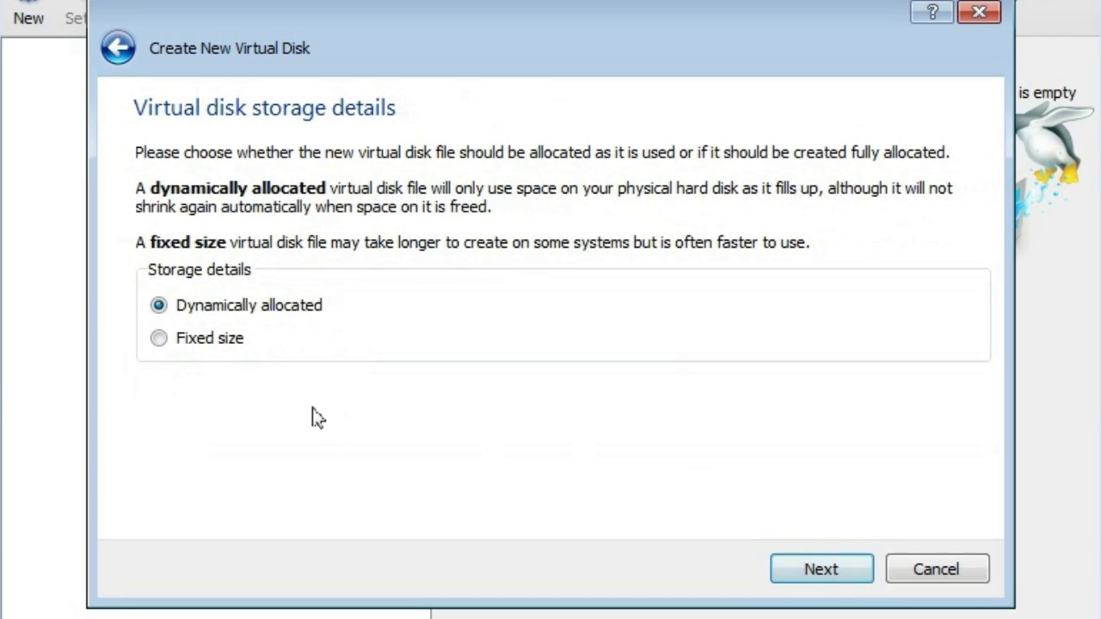
left_click(830, 568)
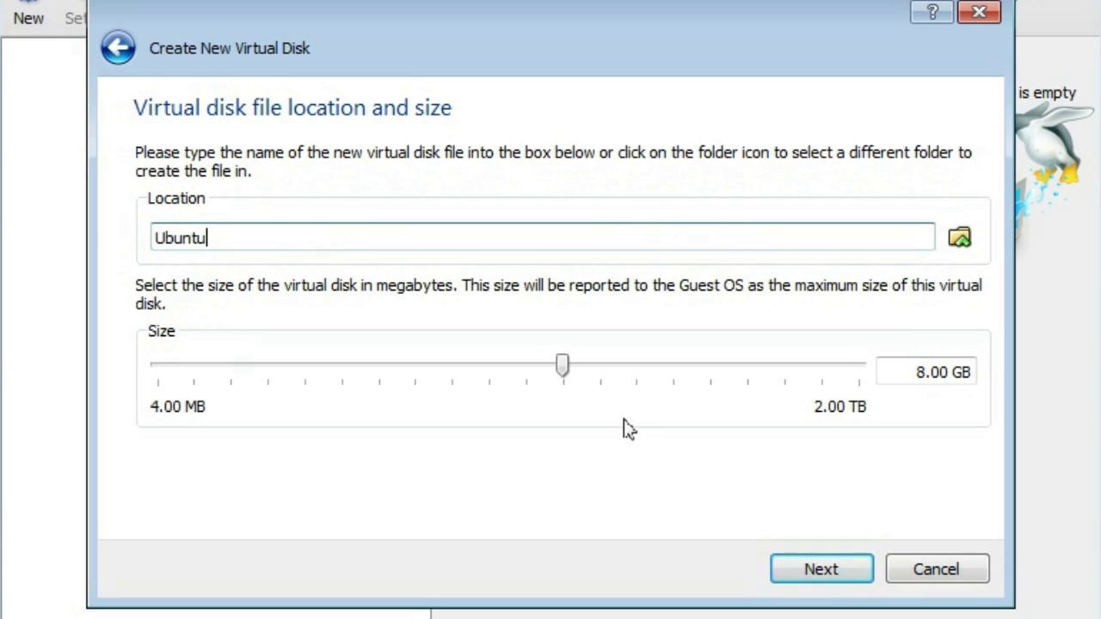
left_click(960, 239)
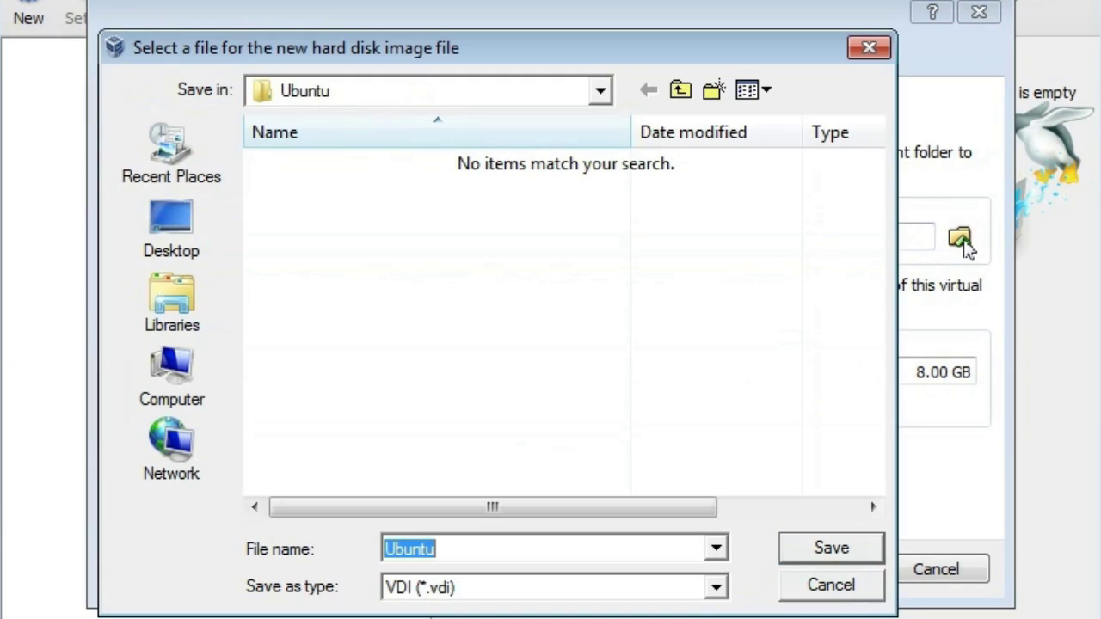
left_click(601, 93)
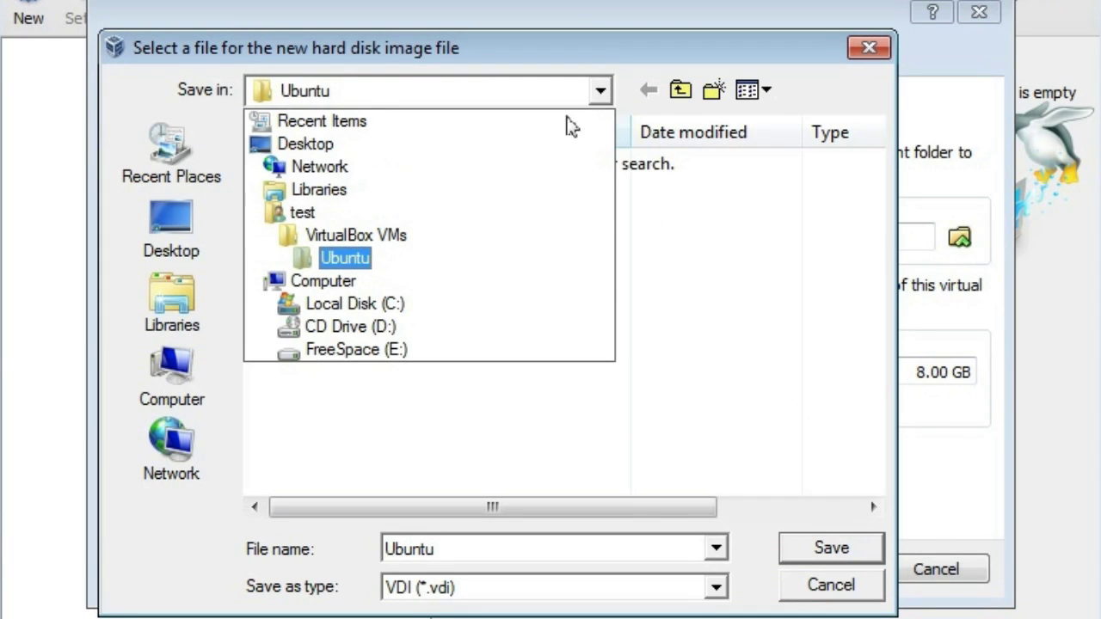
left_click(368, 350)
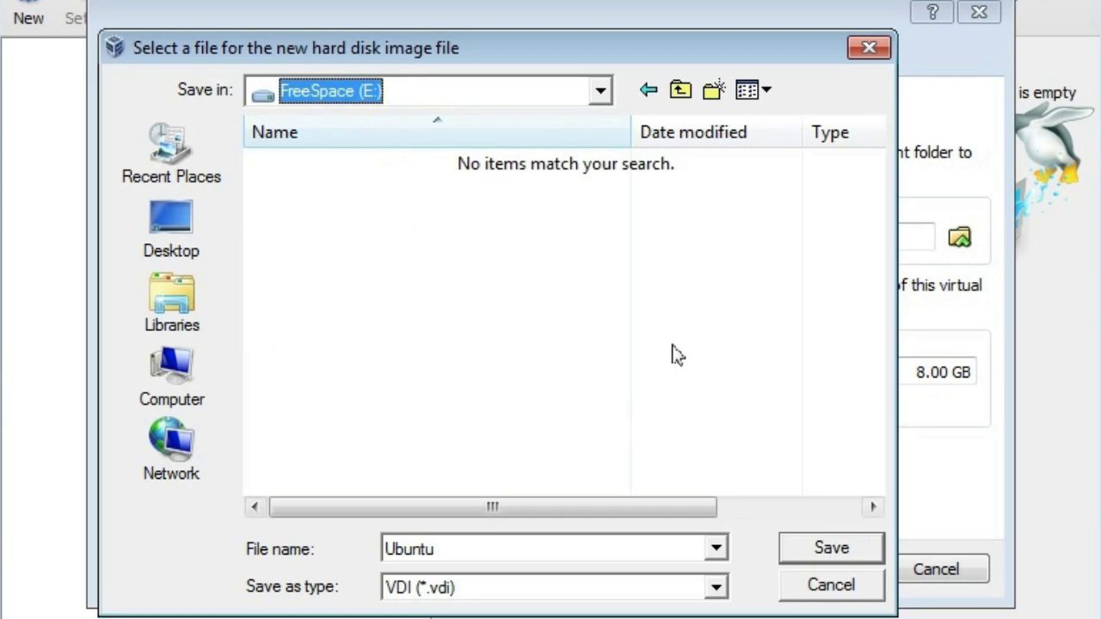
left_click(839, 558)
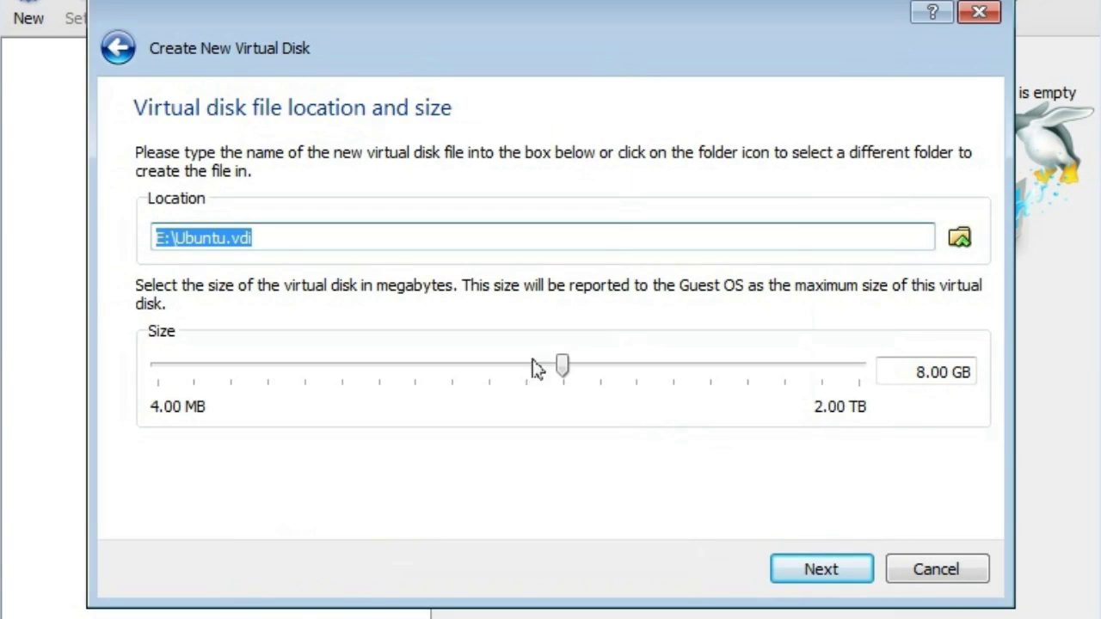
- Set the disk size to 10 GB and create the virtual disk
double_click(918, 371)
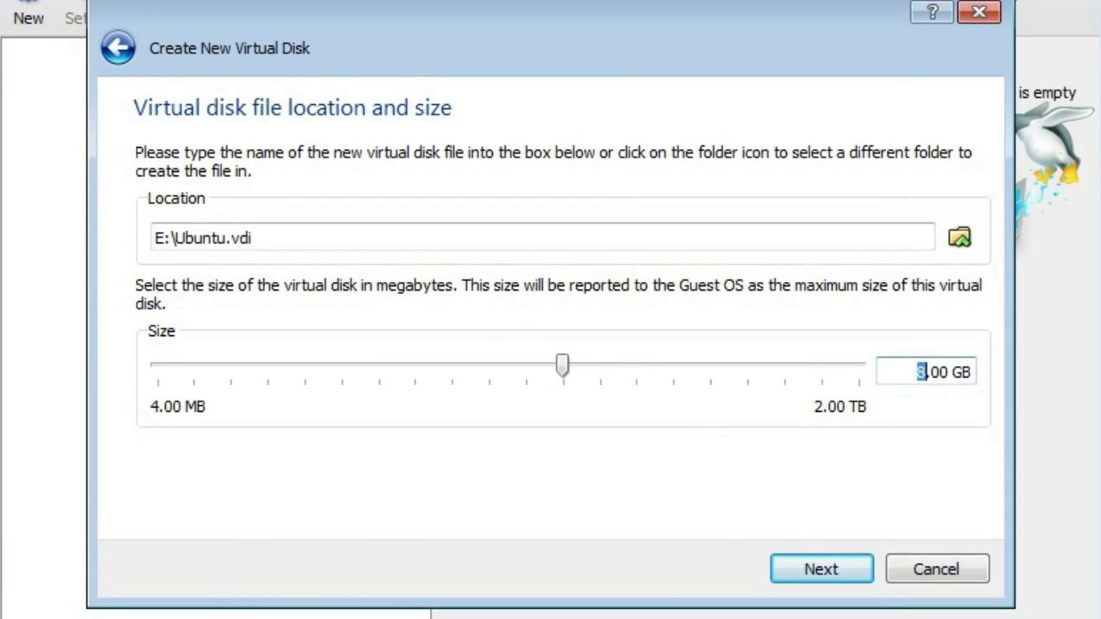
key("BackSpace")
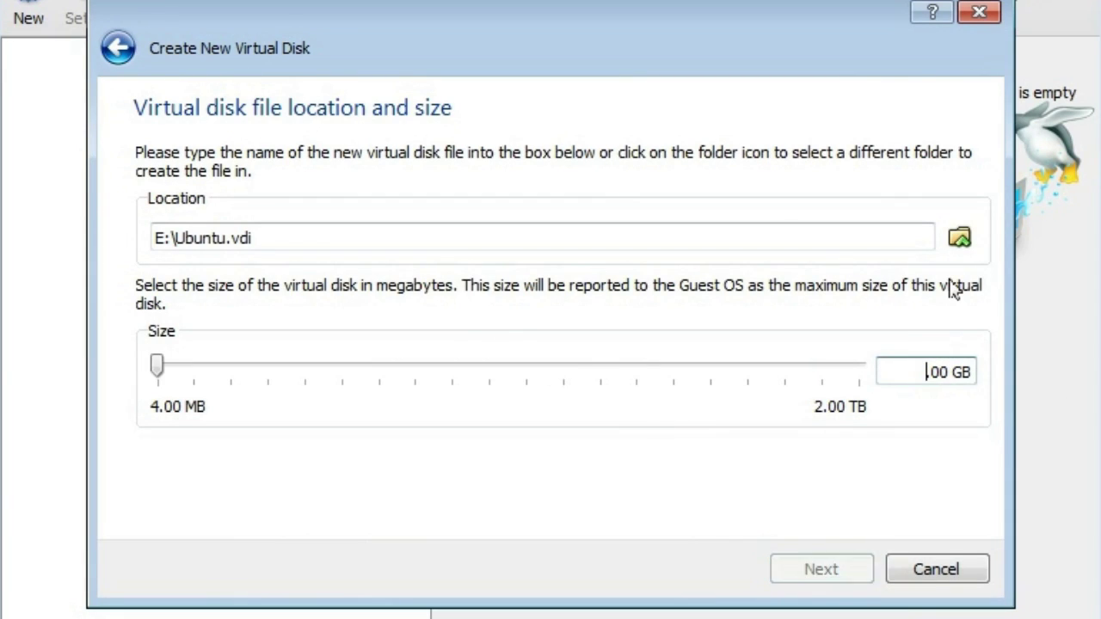
type("10")
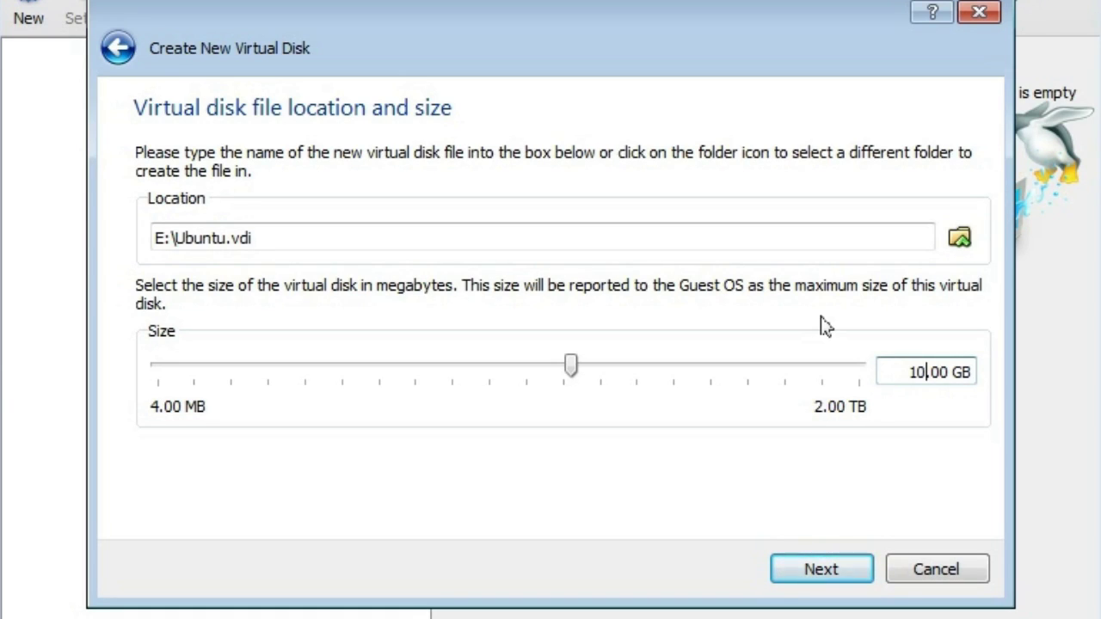
left_click(828, 574)
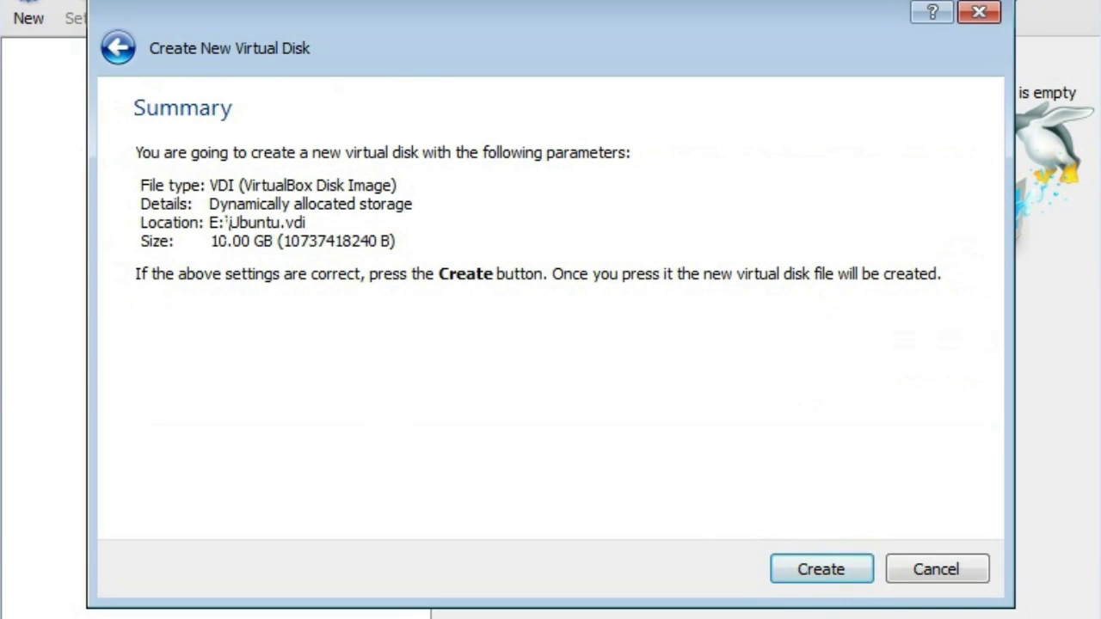
left_click(823, 569)
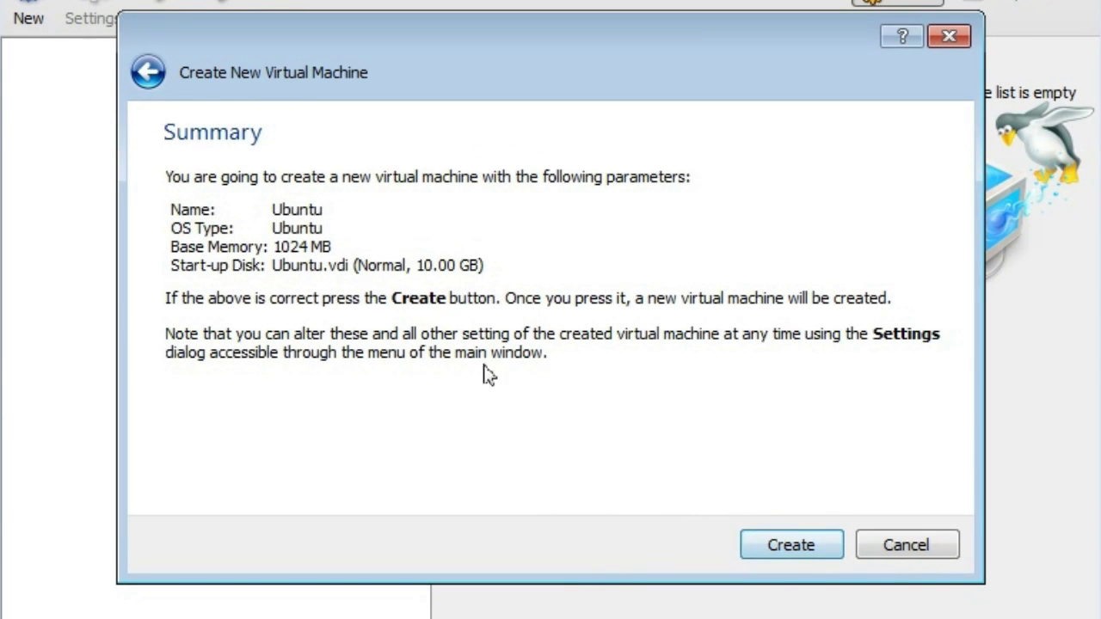
- Create the Ubuntu virtual machine and open its Settings from the machine's context menu
left_click(801, 548)
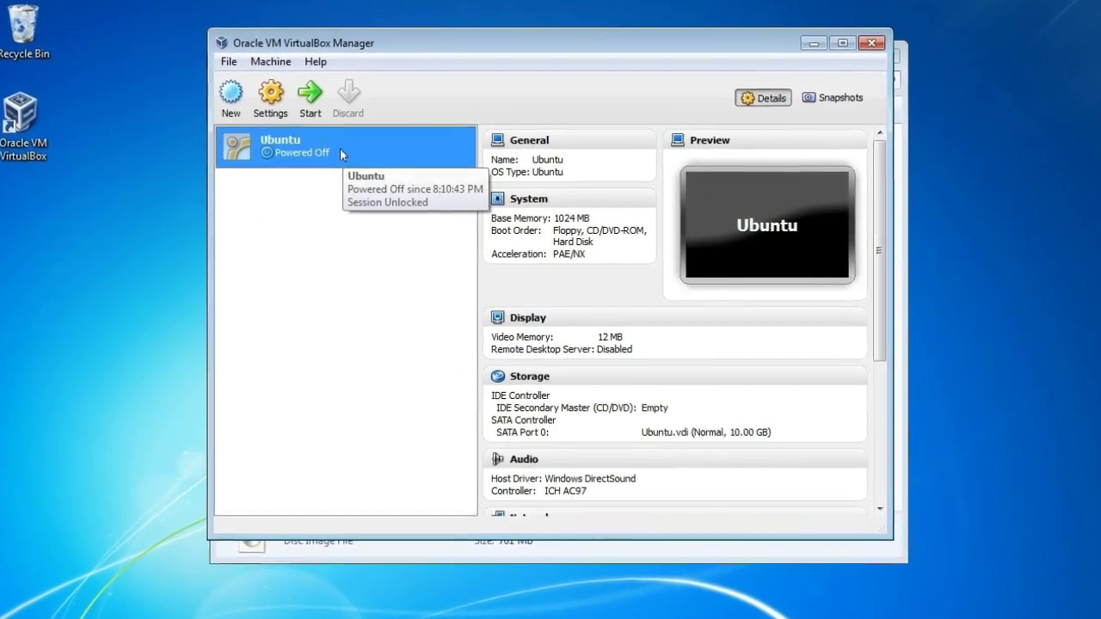
right_click(343, 152)
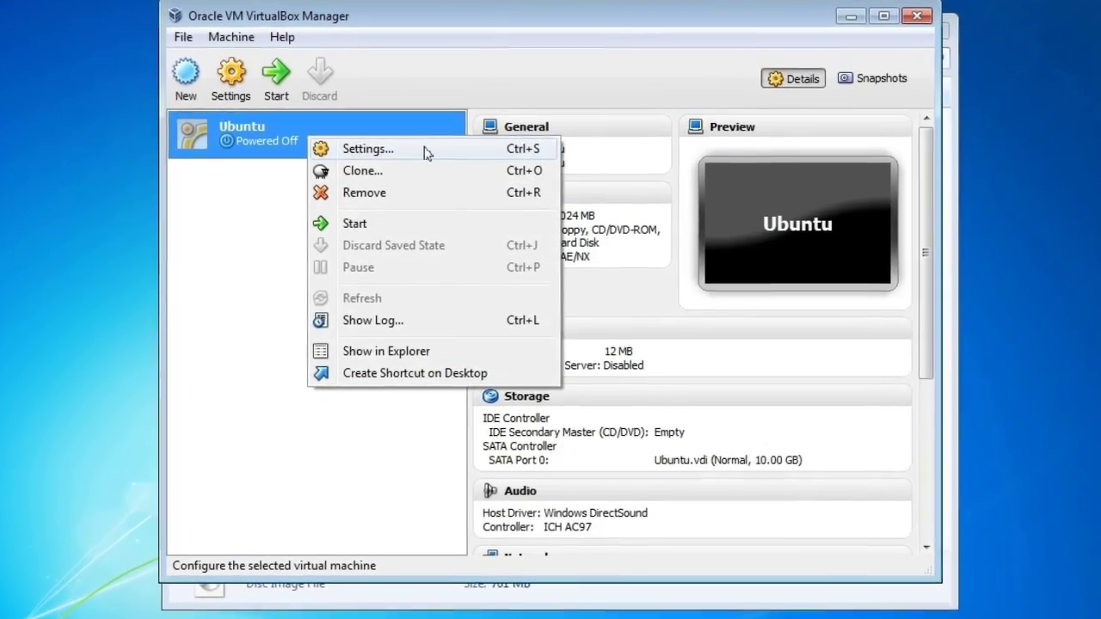
left_click(430, 157)
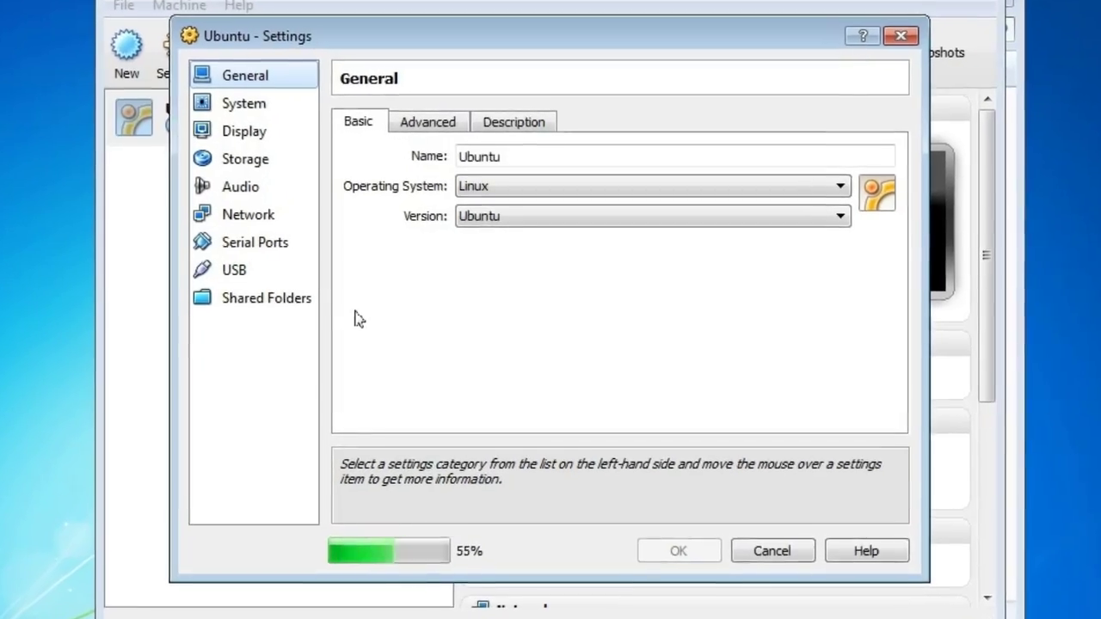
- Uncheck Floppy in the System boot order, review Display and Processor settings, then reach Storage
left_click(225, 100)
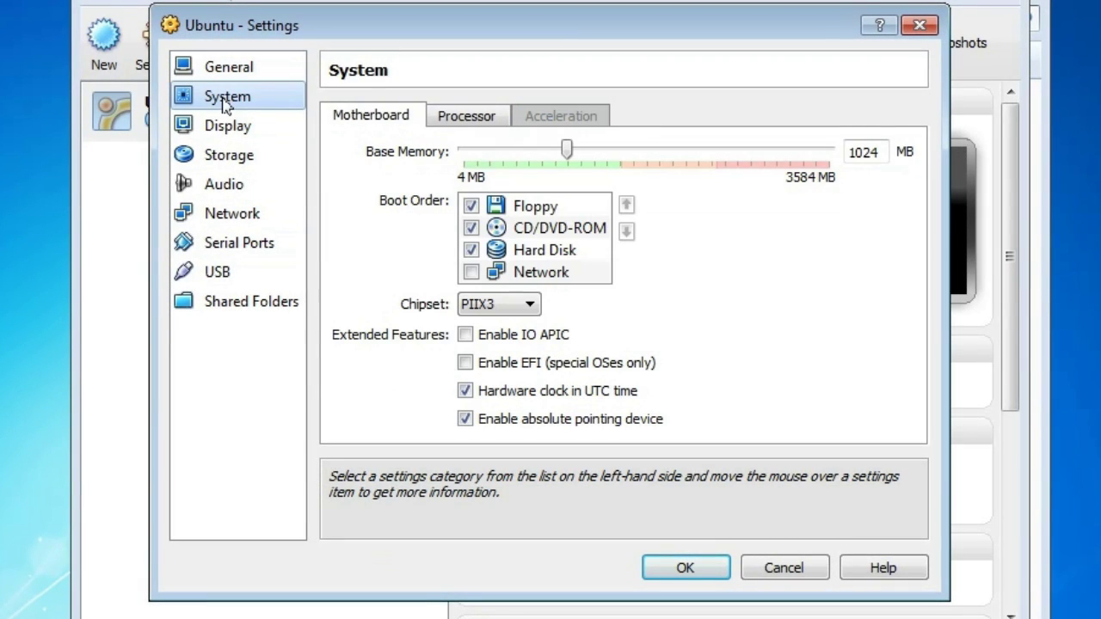
left_click(469, 207)
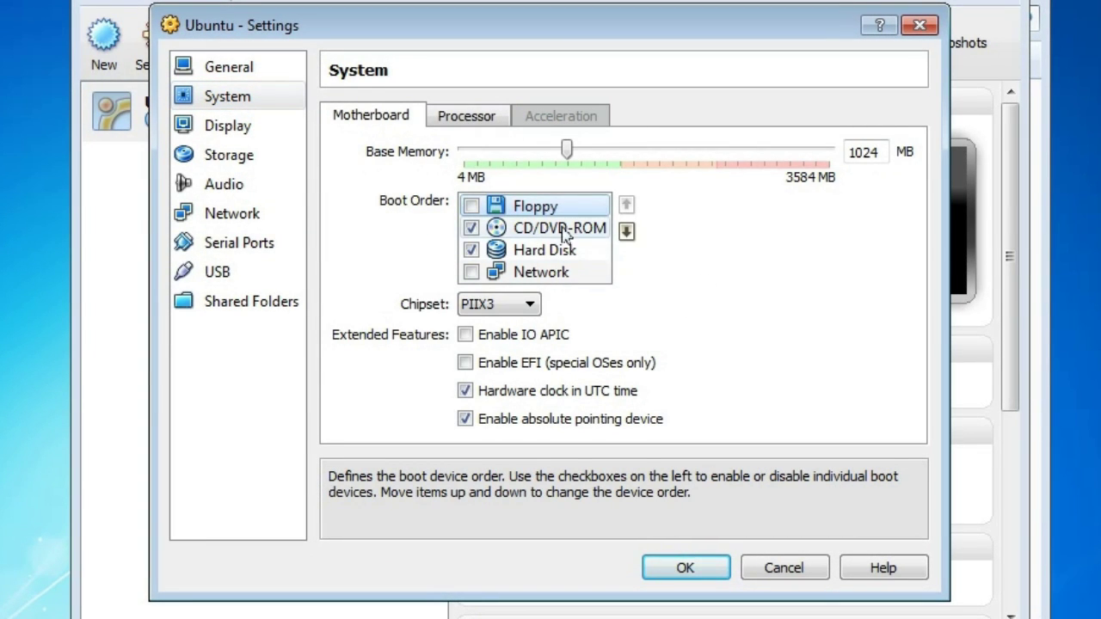
left_click(262, 129)
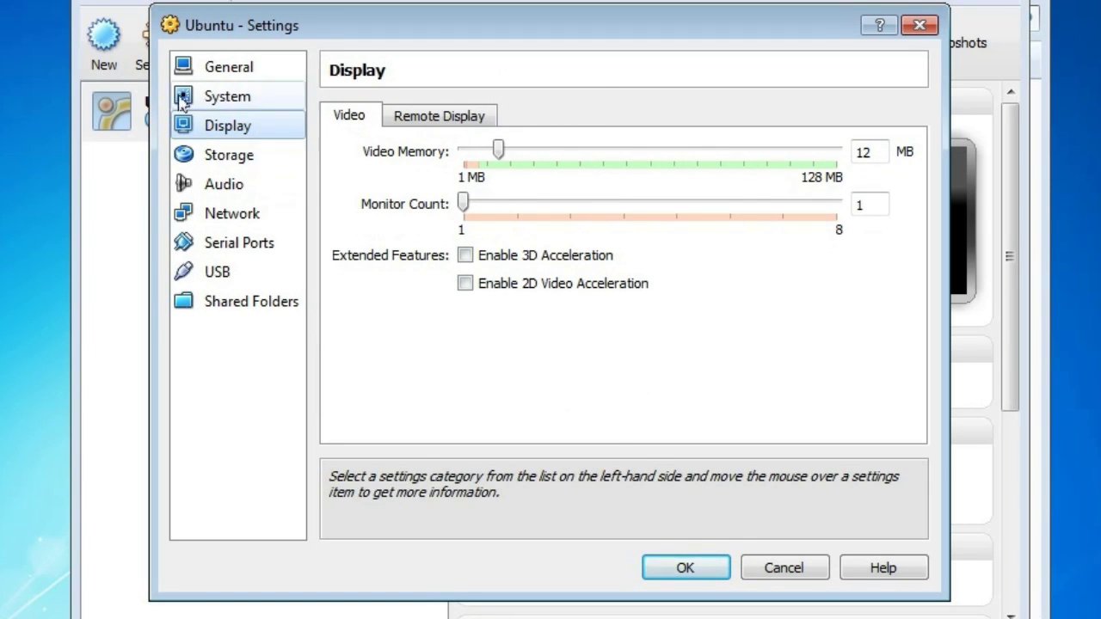
left_click(239, 96)
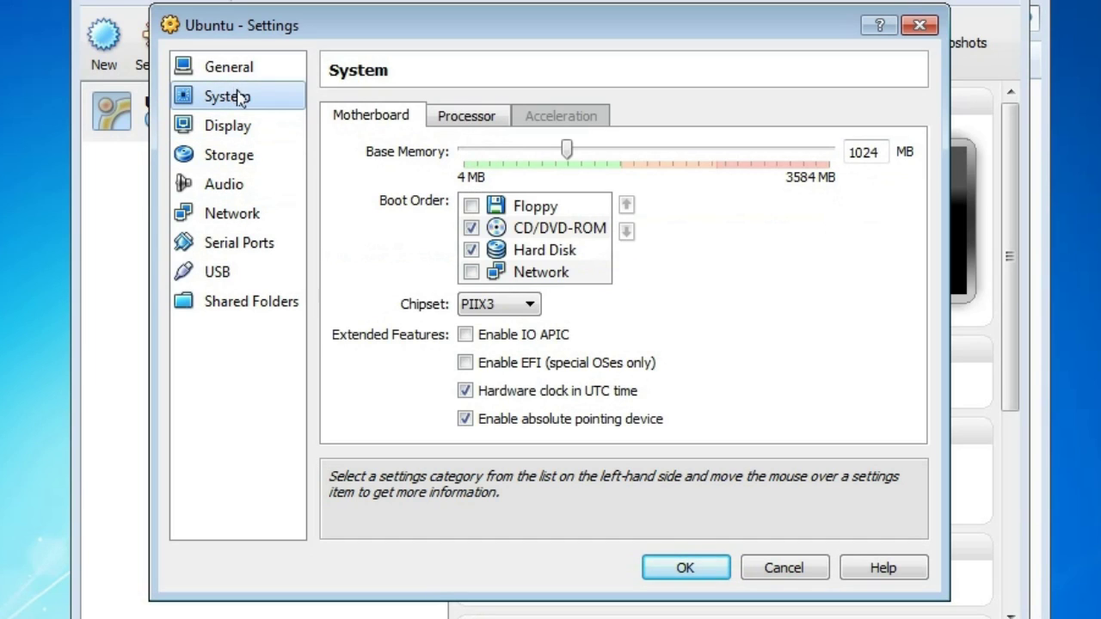
left_click(460, 116)
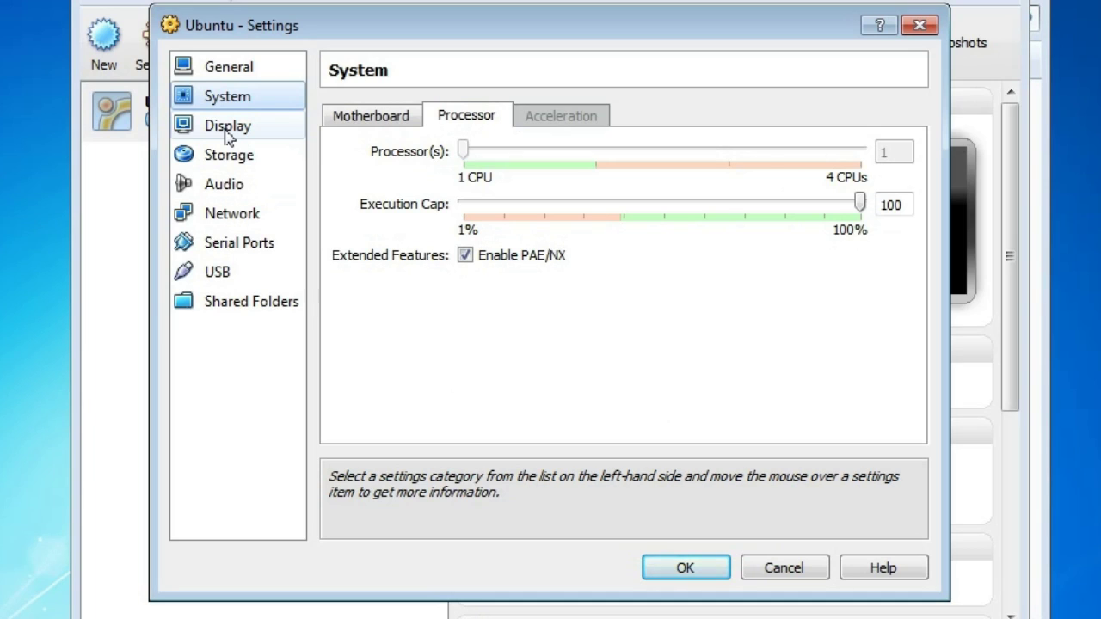
left_click(389, 118)
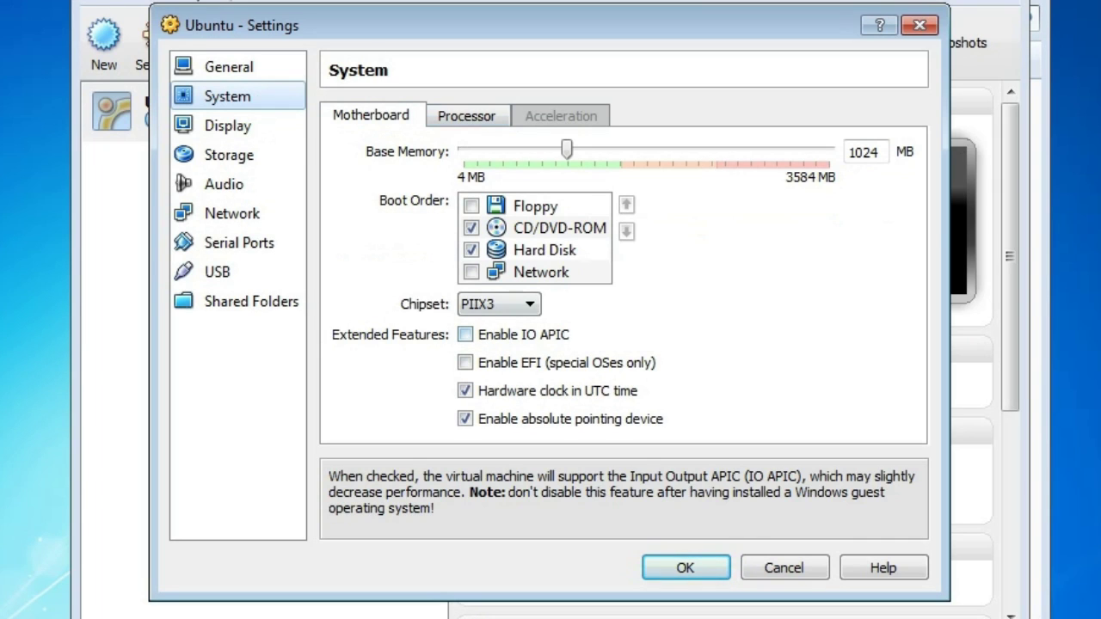
left_click(206, 126)
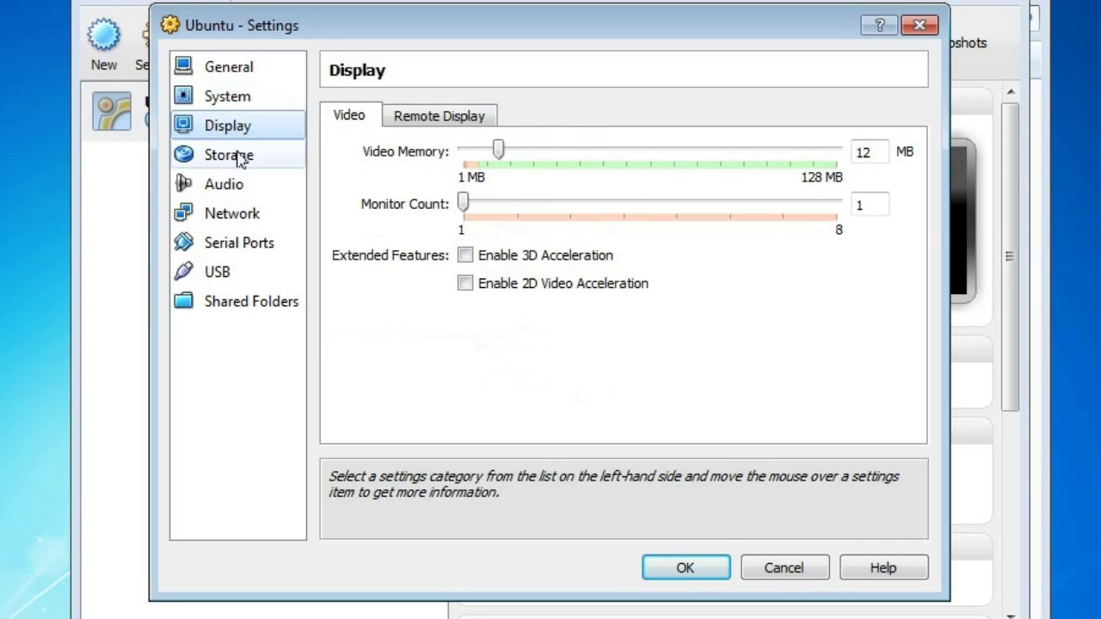
left_click(237, 156)
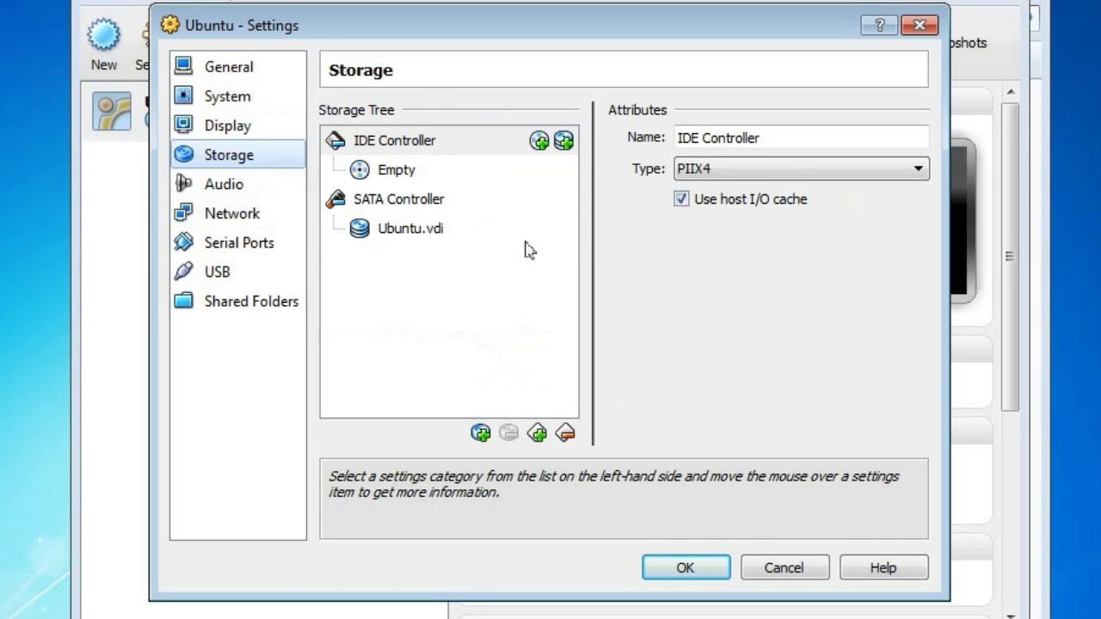
- Attach ubuntu-12.04-desktop-i386.iso from Downloads to the empty CD/DVD drive, then view Audio and Network
left_click(398, 176)
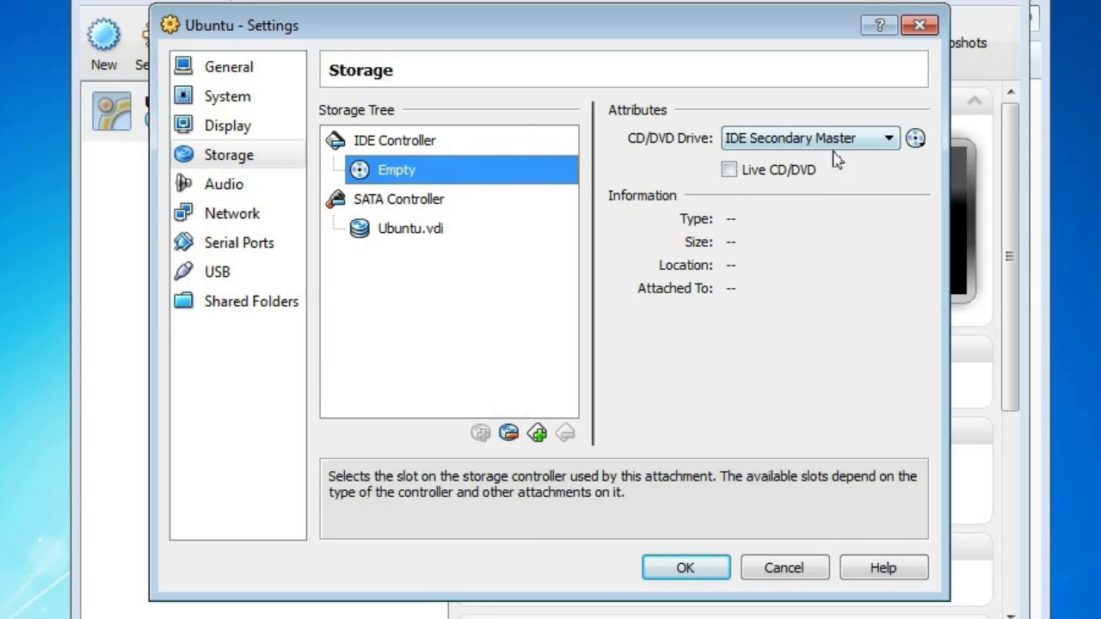
left_click(916, 138)
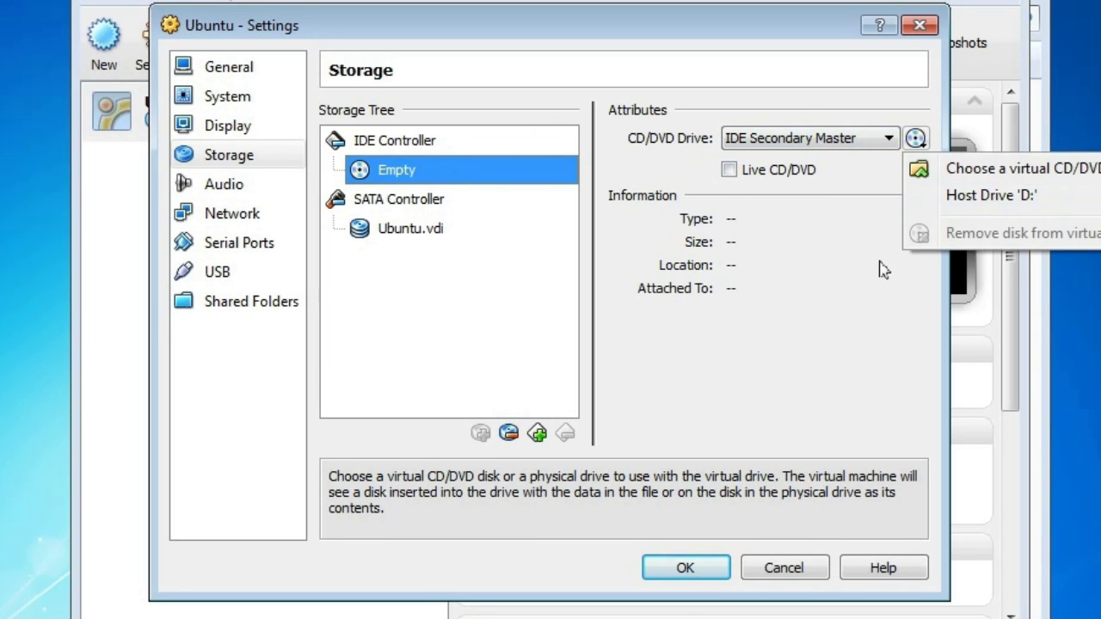
left_click(1002, 170)
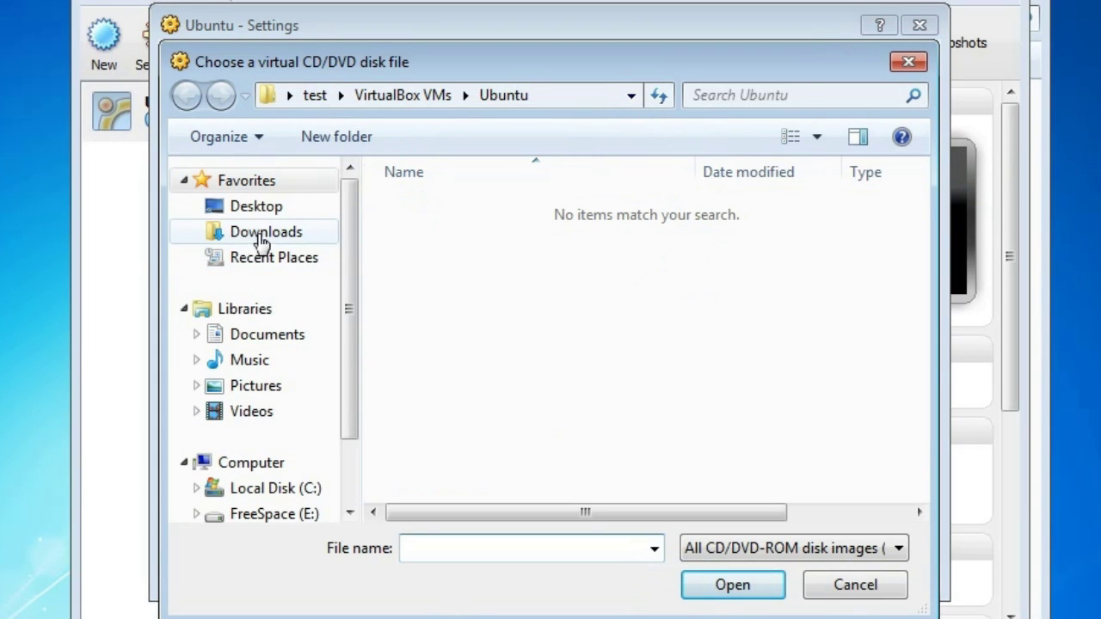
left_click(263, 241)
left_click(491, 215)
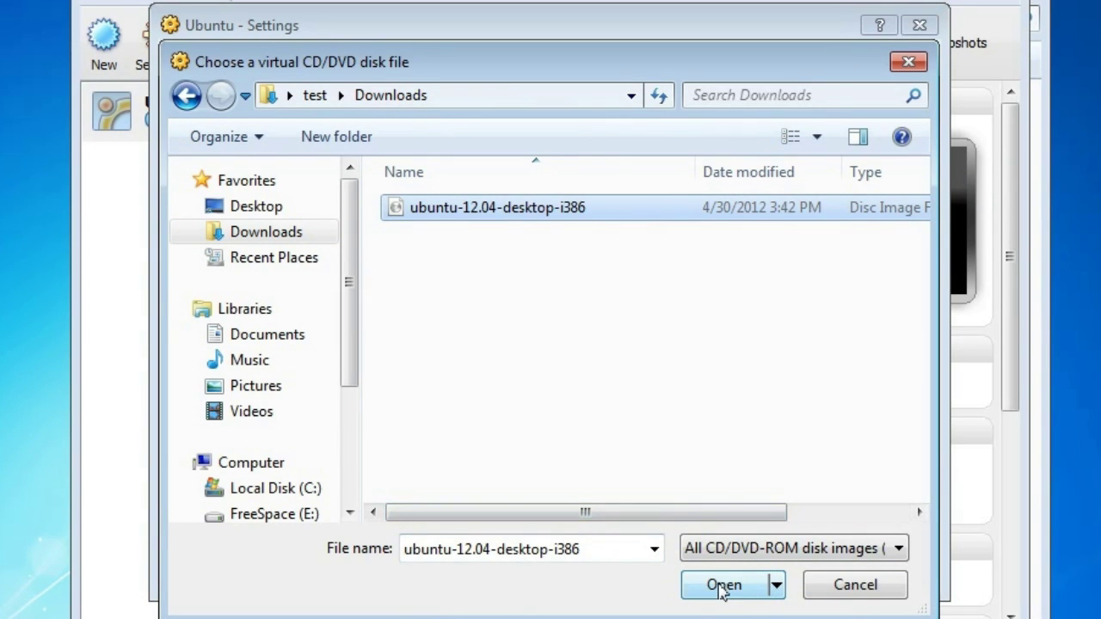
left_click(723, 586)
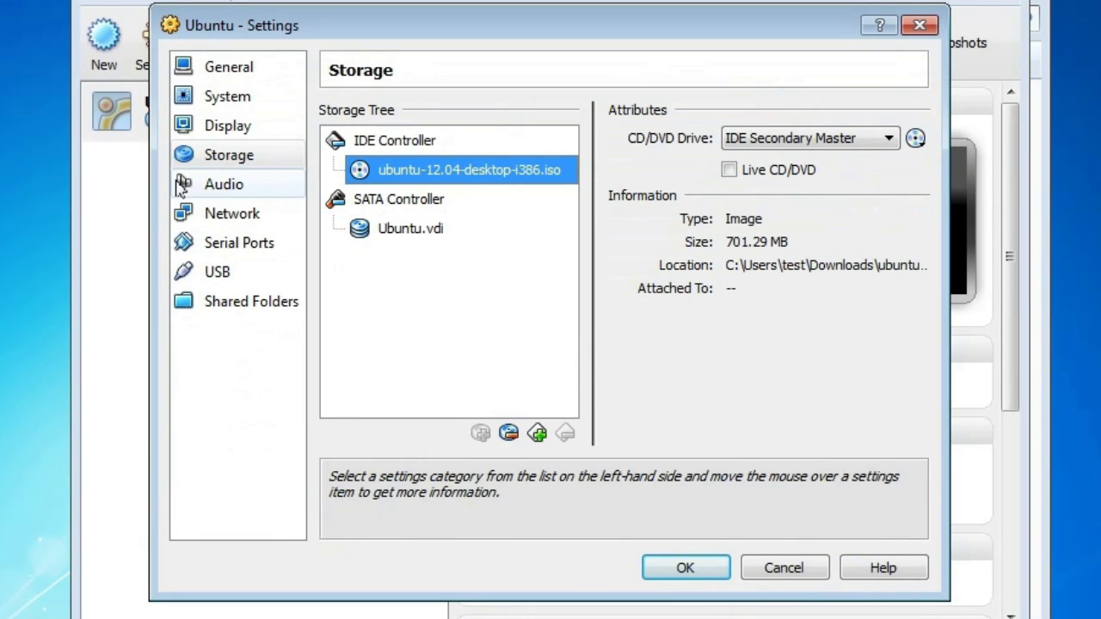
left_click(182, 185)
left_click(233, 215)
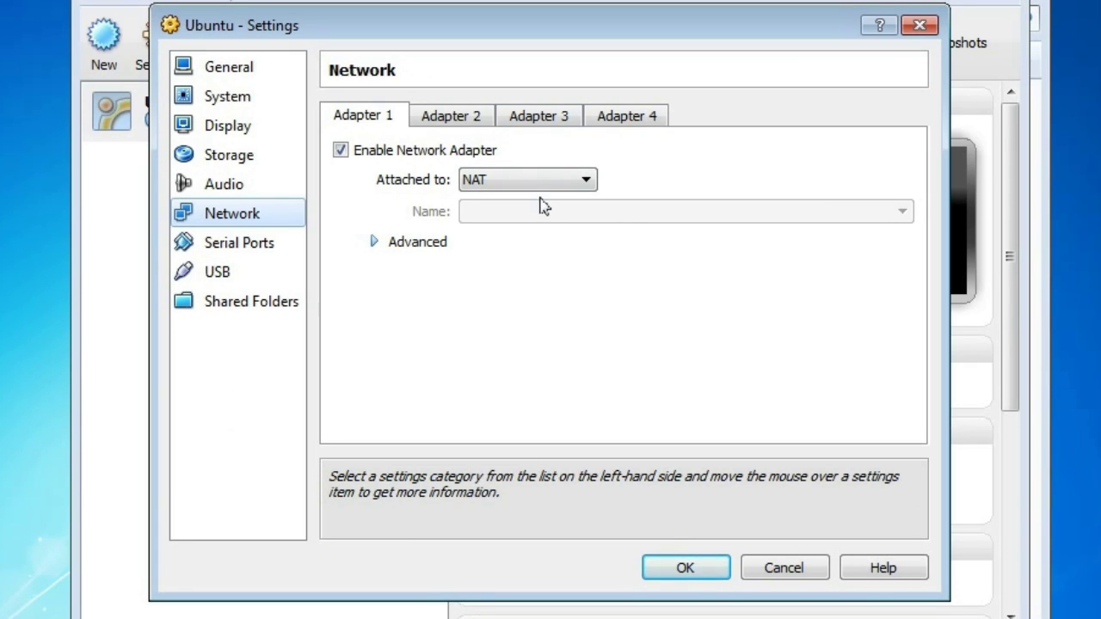
- Switch network Adapter 1 to Bridged Adapter, then back to NAT
left_click(570, 182)
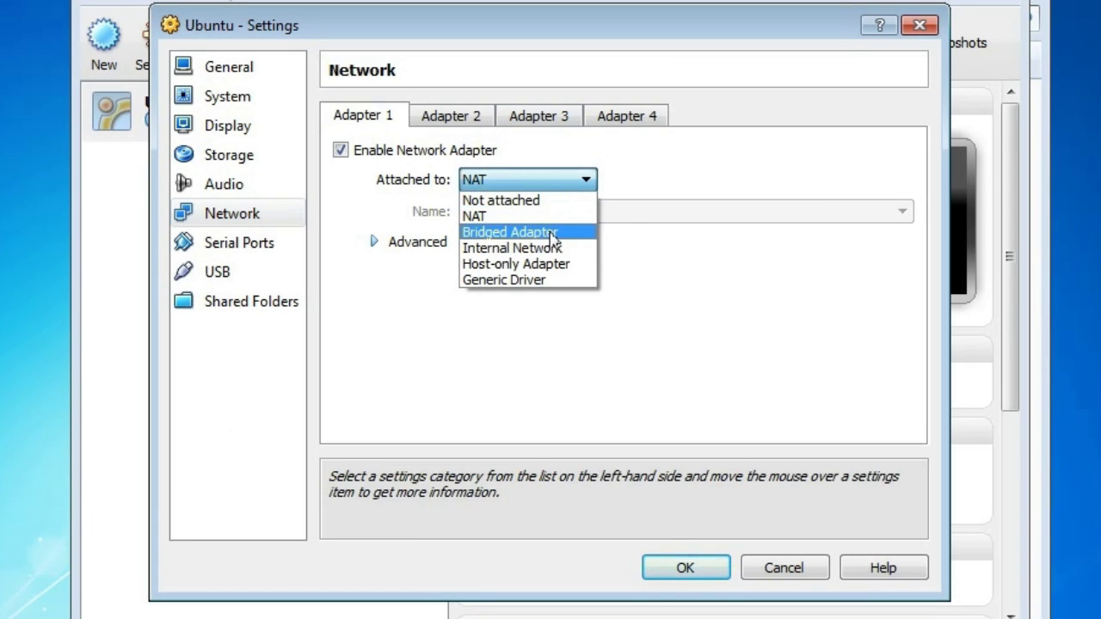
left_click(553, 237)
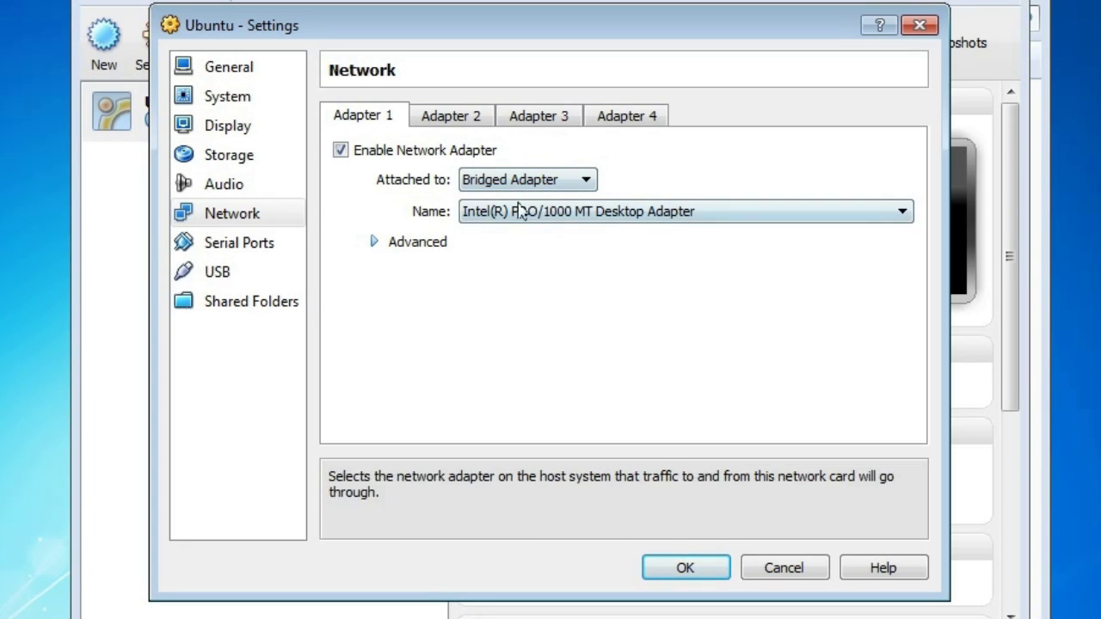
left_click(563, 182)
left_click(538, 217)
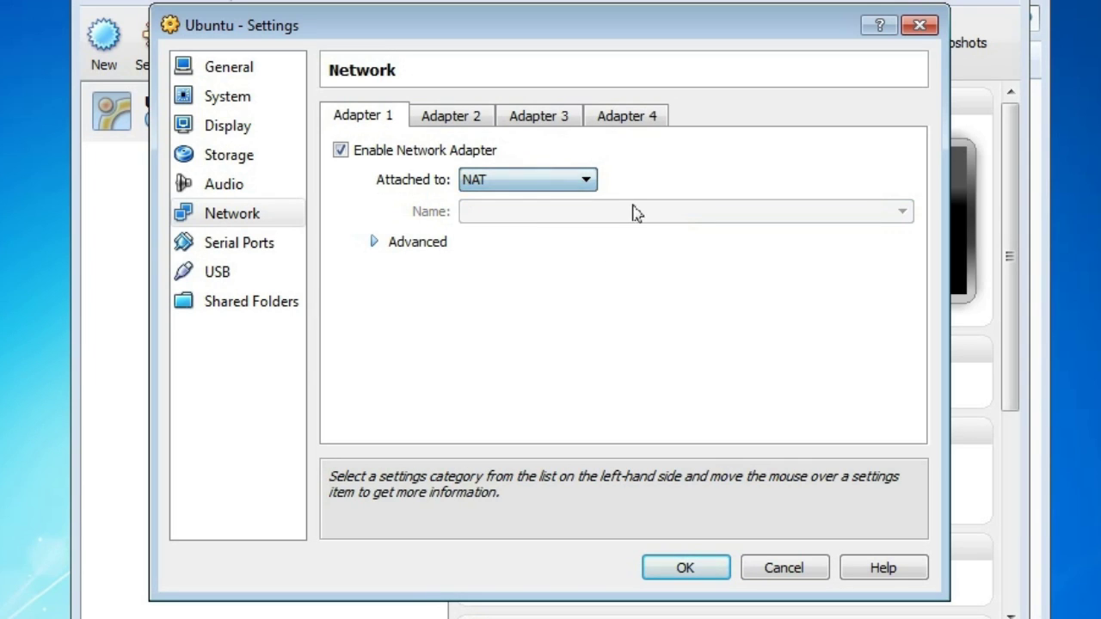
- Review the Serial Ports, USB and Shared Folders pages, then save the settings
left_click(260, 251)
left_click(249, 275)
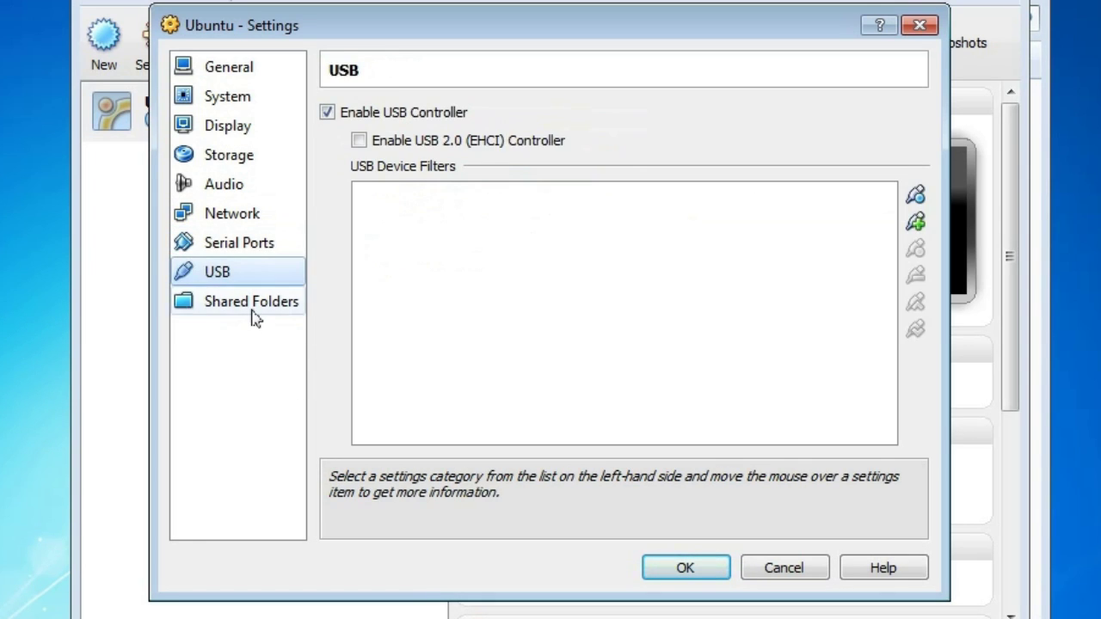
left_click(253, 309)
left_click(249, 67)
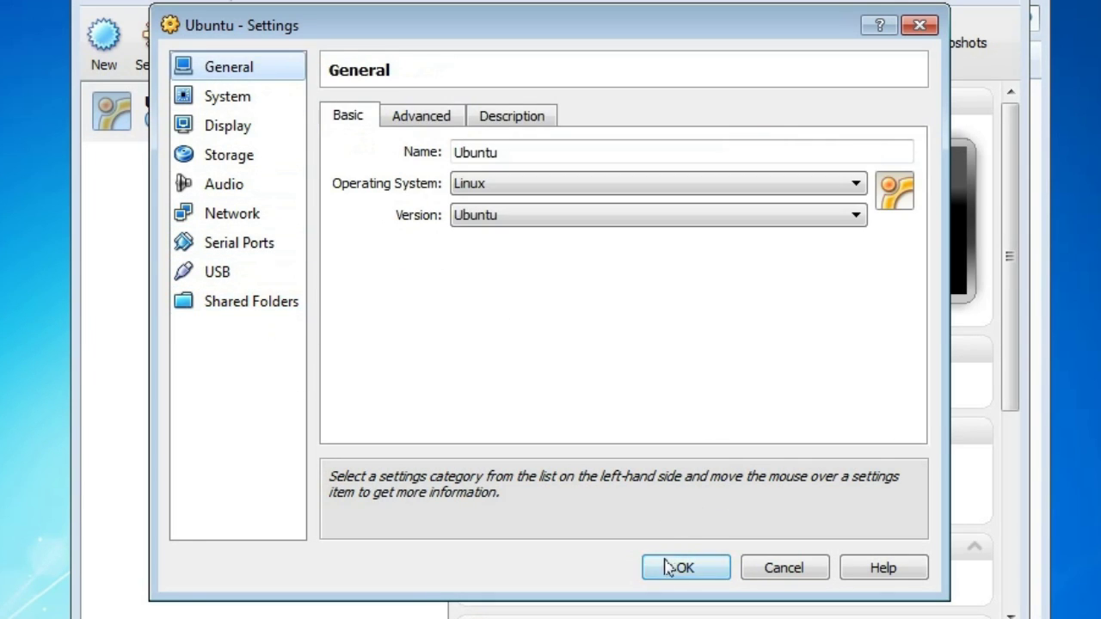
left_click(693, 571)
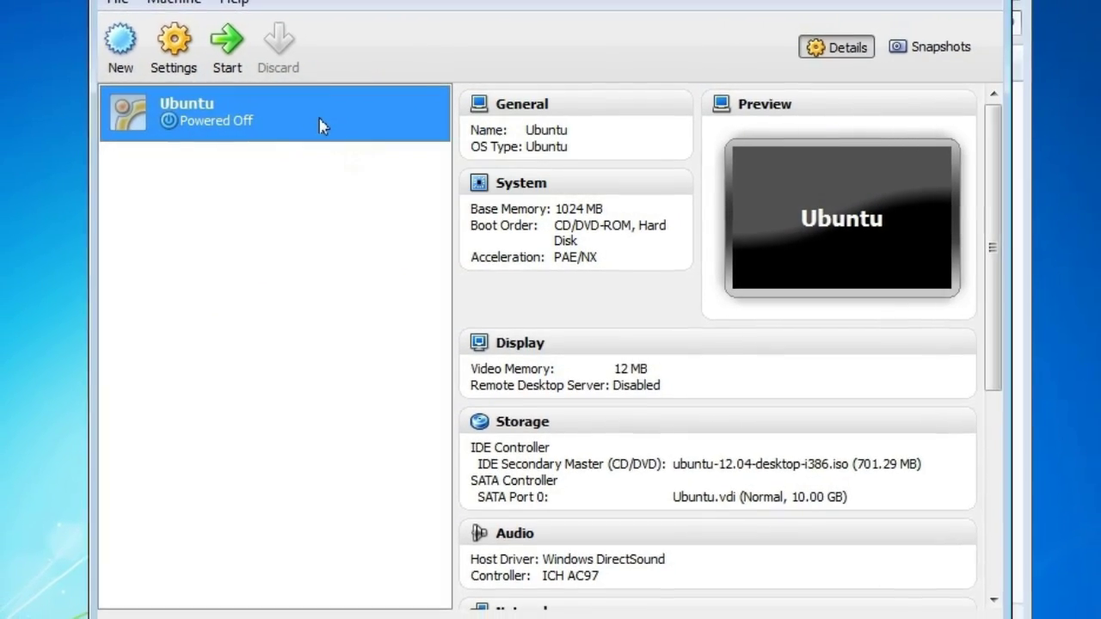
- Launch the Ubuntu VM, permanently silencing the keyboard-capture and colour-mode notices
double_click(320, 123)
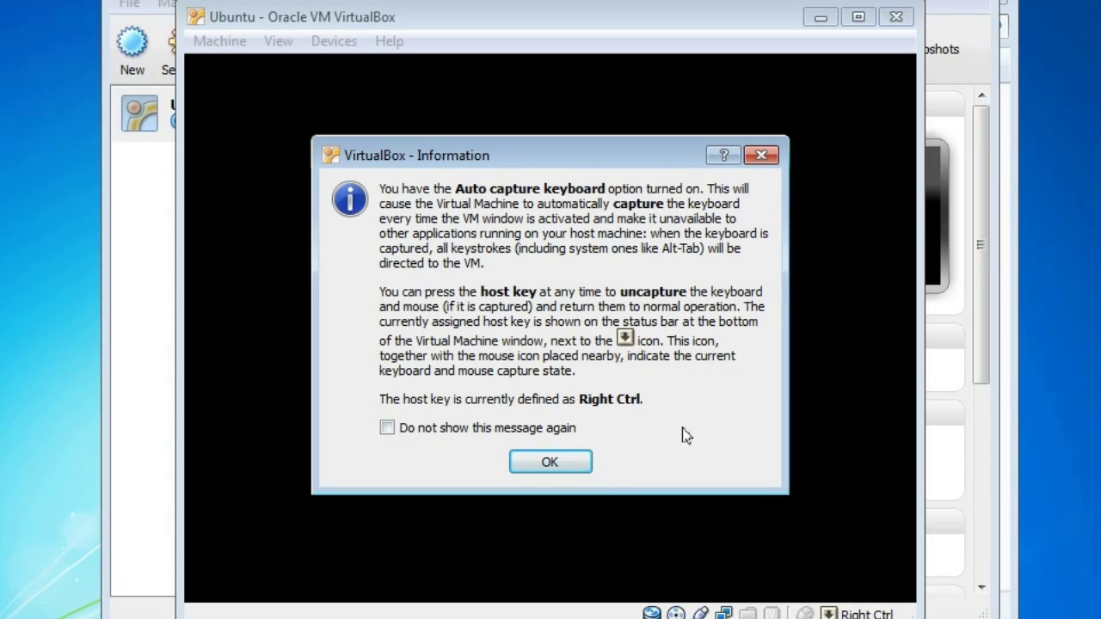
left_click(443, 428)
left_click(550, 463)
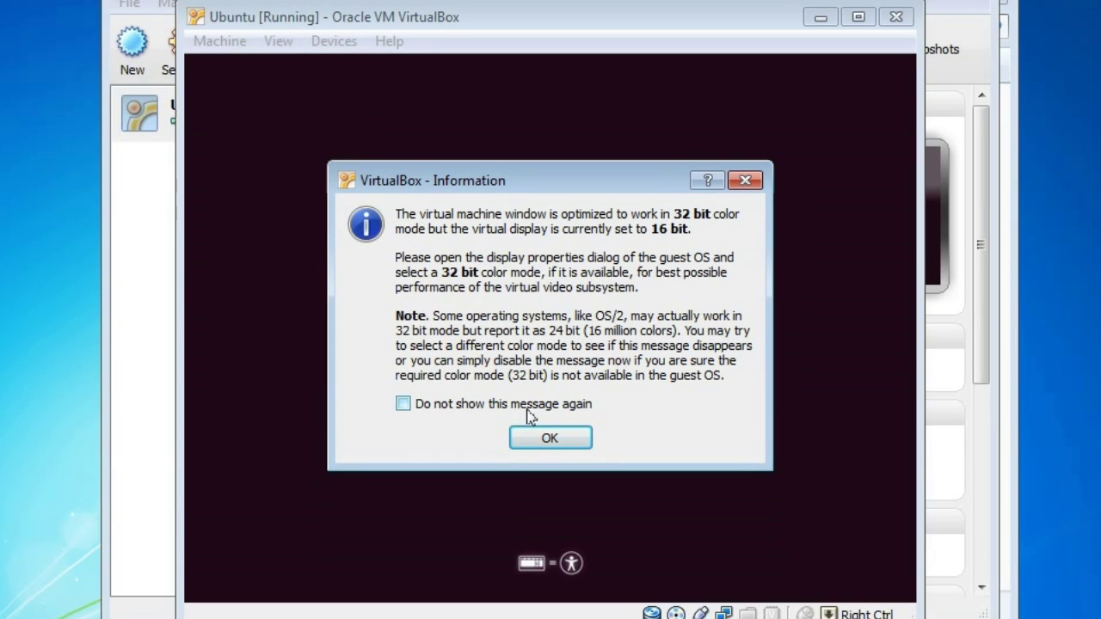
left_click(522, 412)
left_click(565, 440)
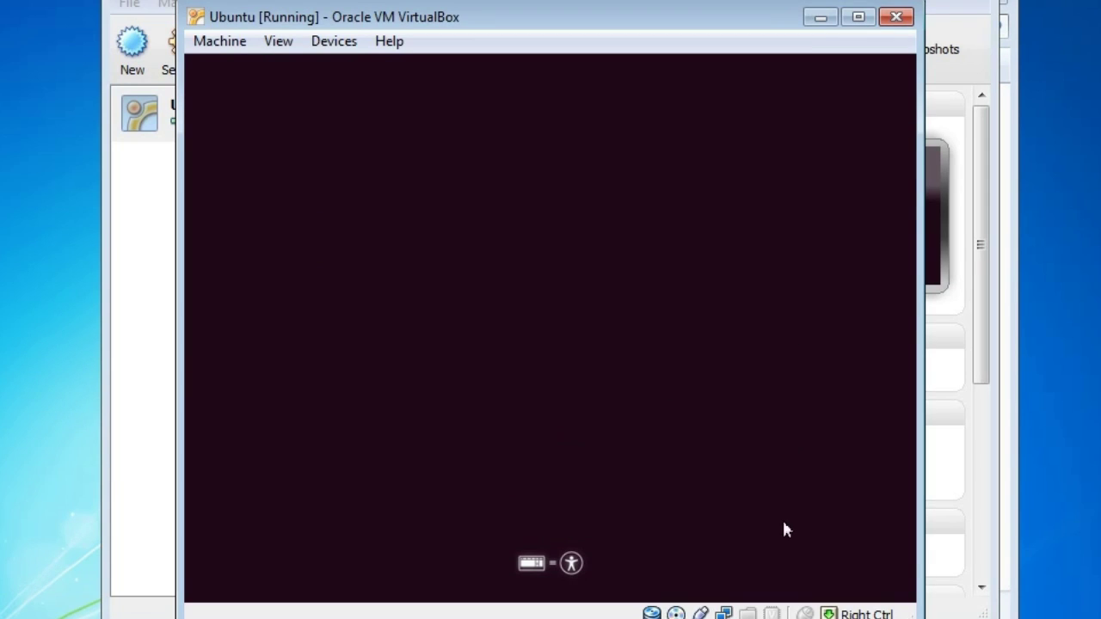
left_click(784, 523)
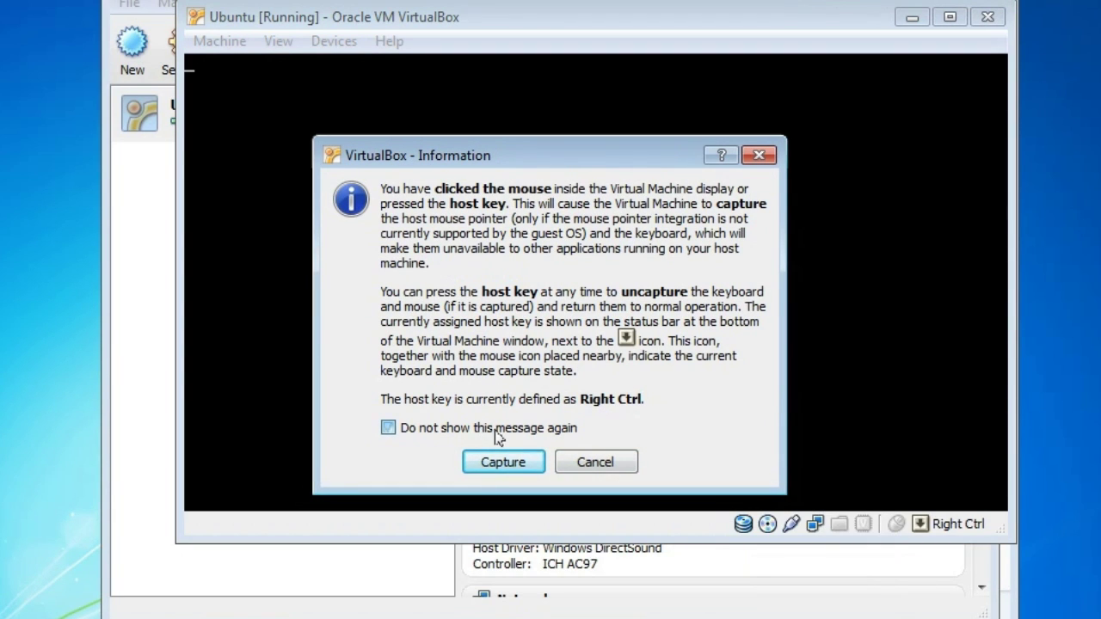
- Accept mouse capture and dismiss the pointer integration notice, ticking 'Do not show this message again' on both
left_click(496, 432)
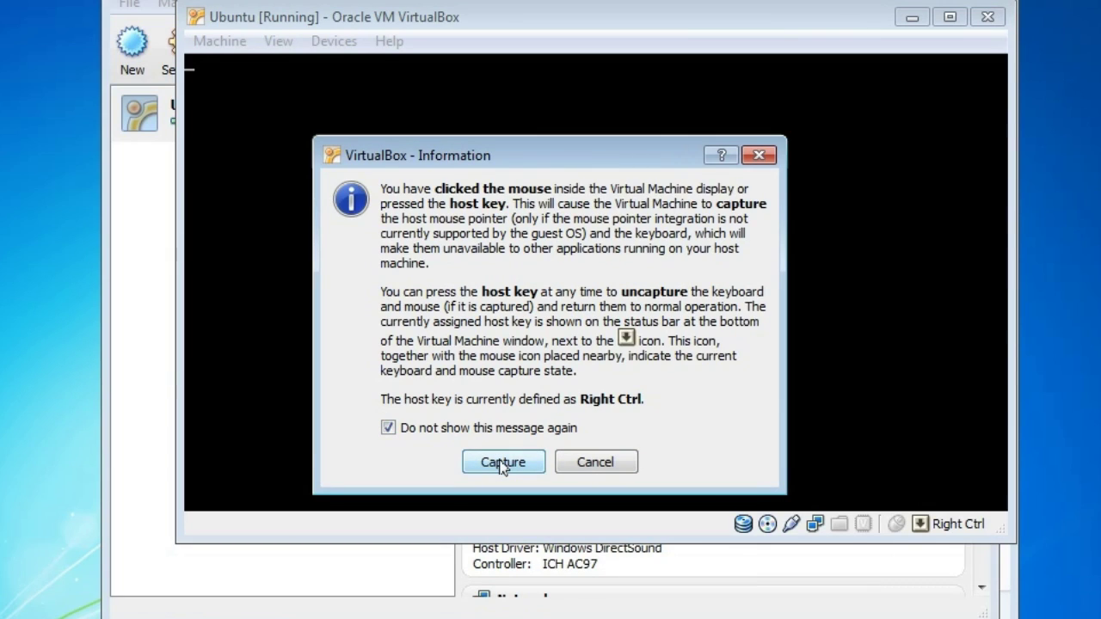
left_click(503, 463)
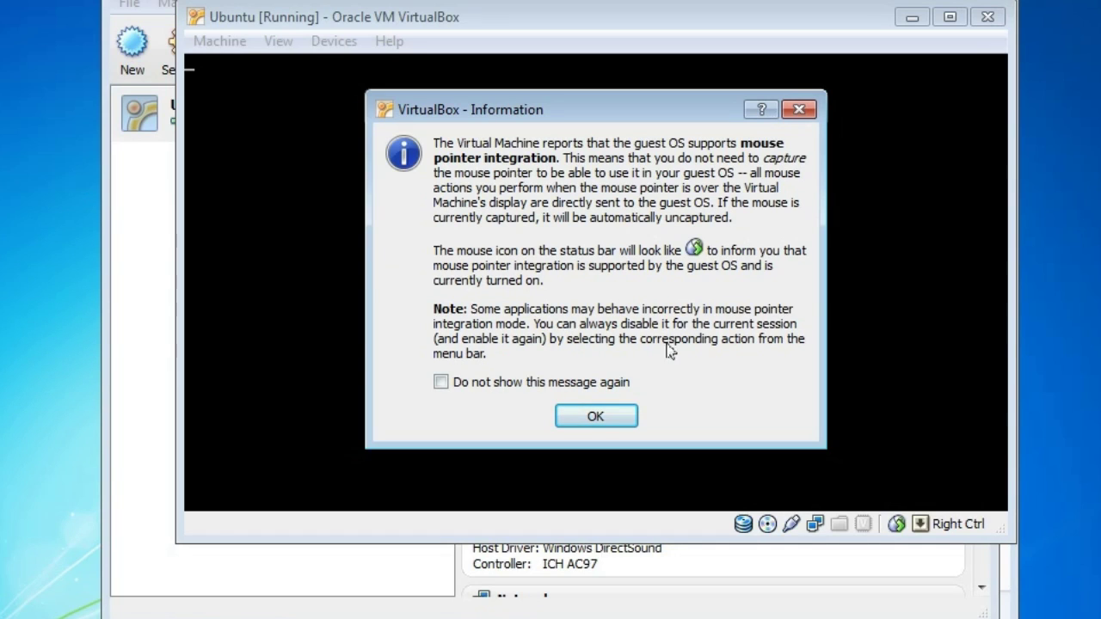
left_click(583, 382)
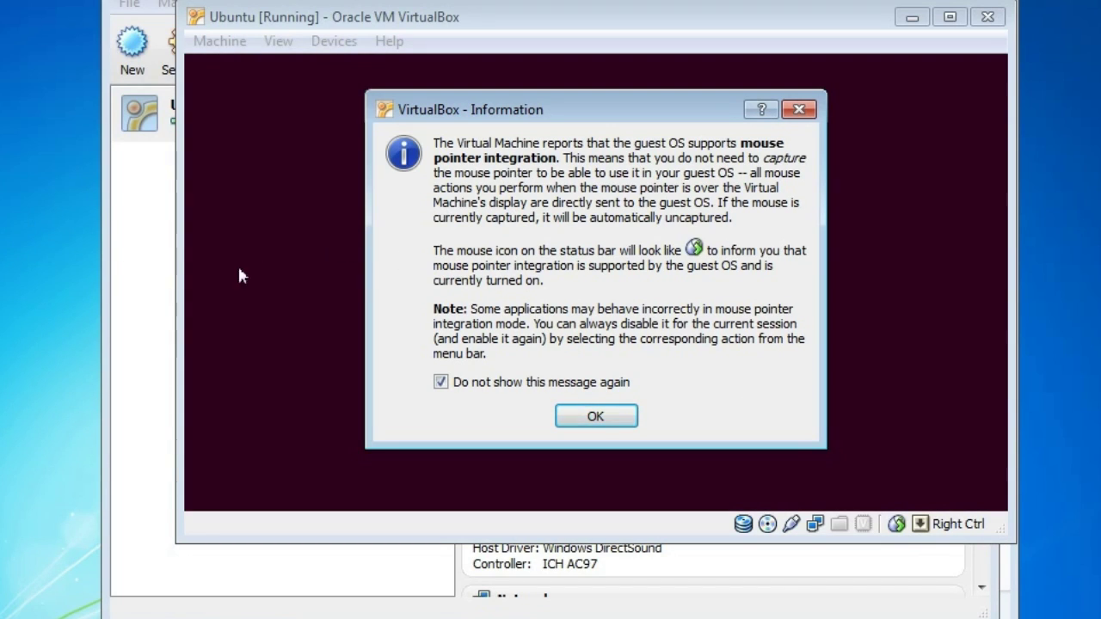
left_click(605, 418)
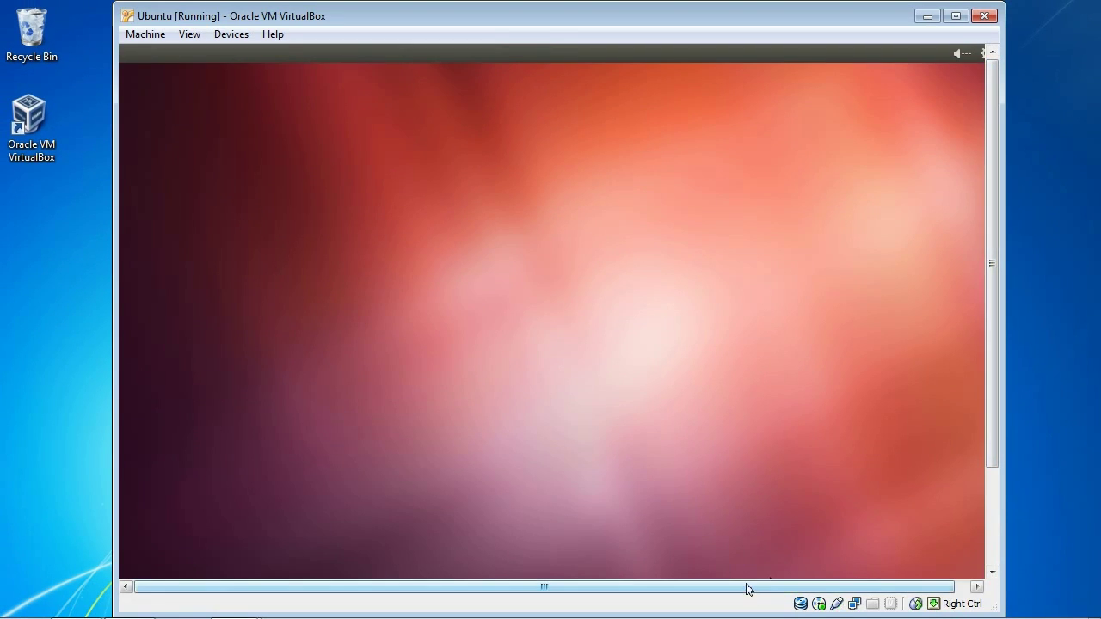
- Scroll the VM window to see the whole guest screen while Ubuntu finishes booting
left_click_drag(737, 591, 767, 590)
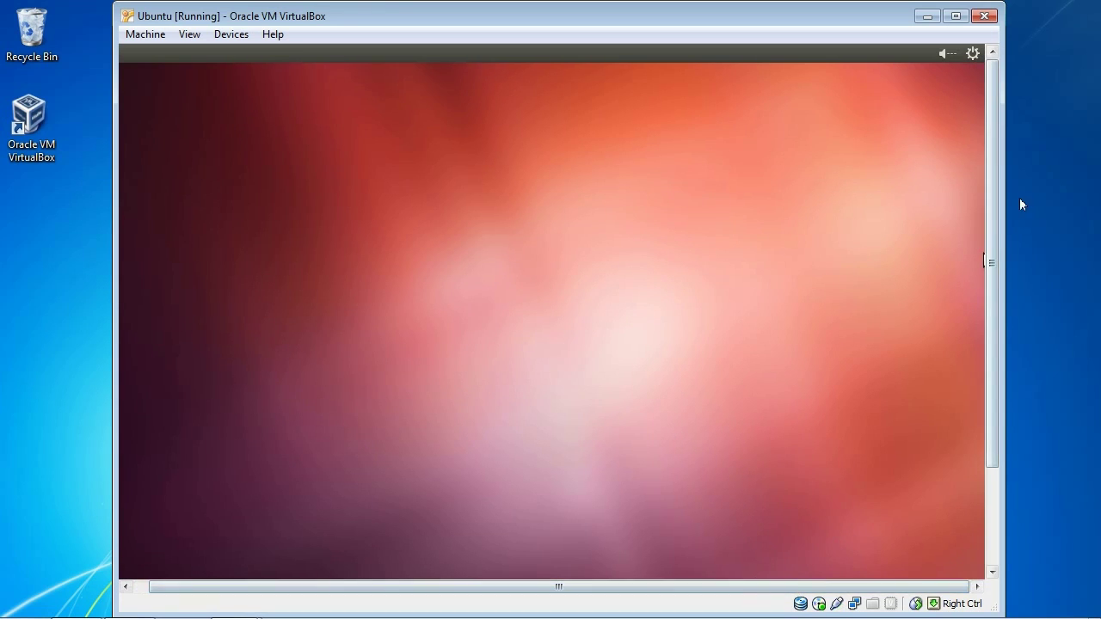
left_click_drag(996, 210, 998, 178)
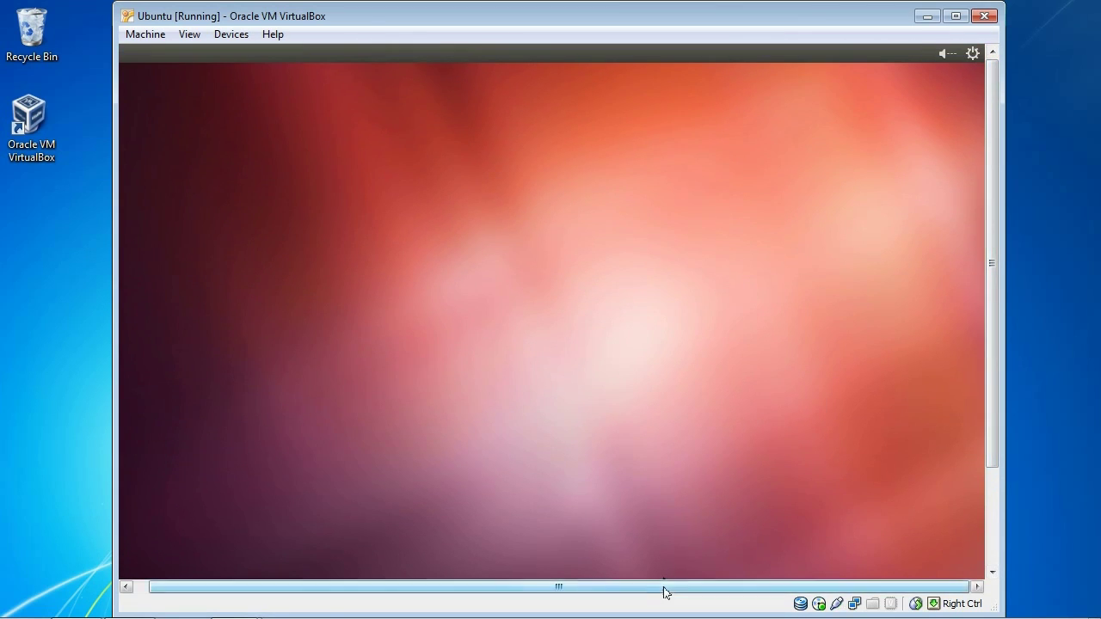
left_click_drag(664, 592, 551, 593)
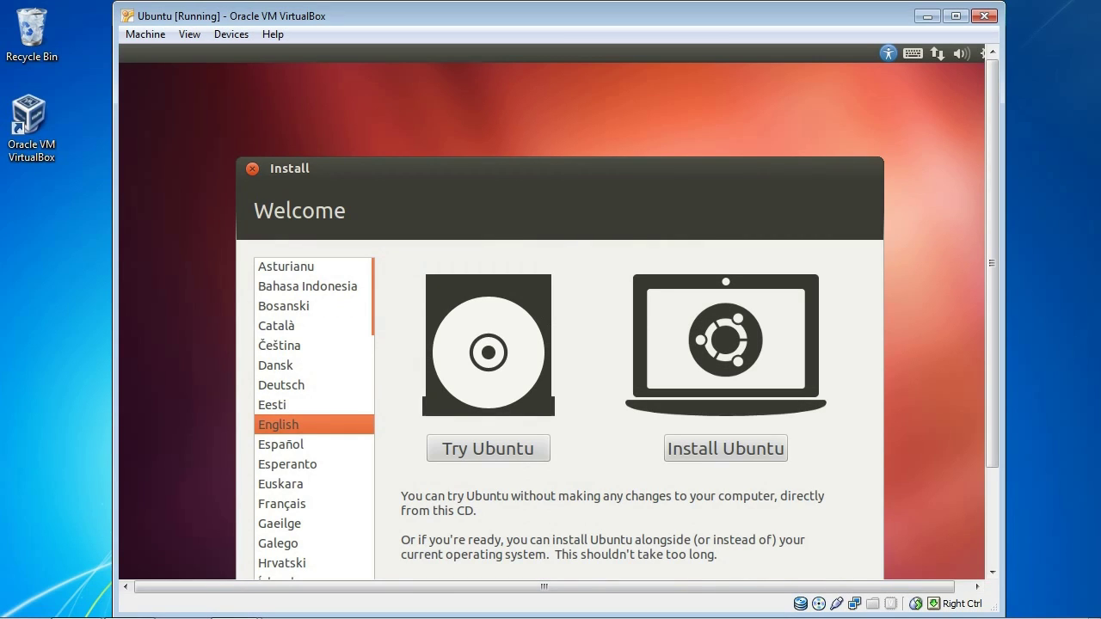
- Choose Install Ubuntu and continue past the 'Preparing to install Ubuntu' page
left_click_drag(992, 223, 976, 305)
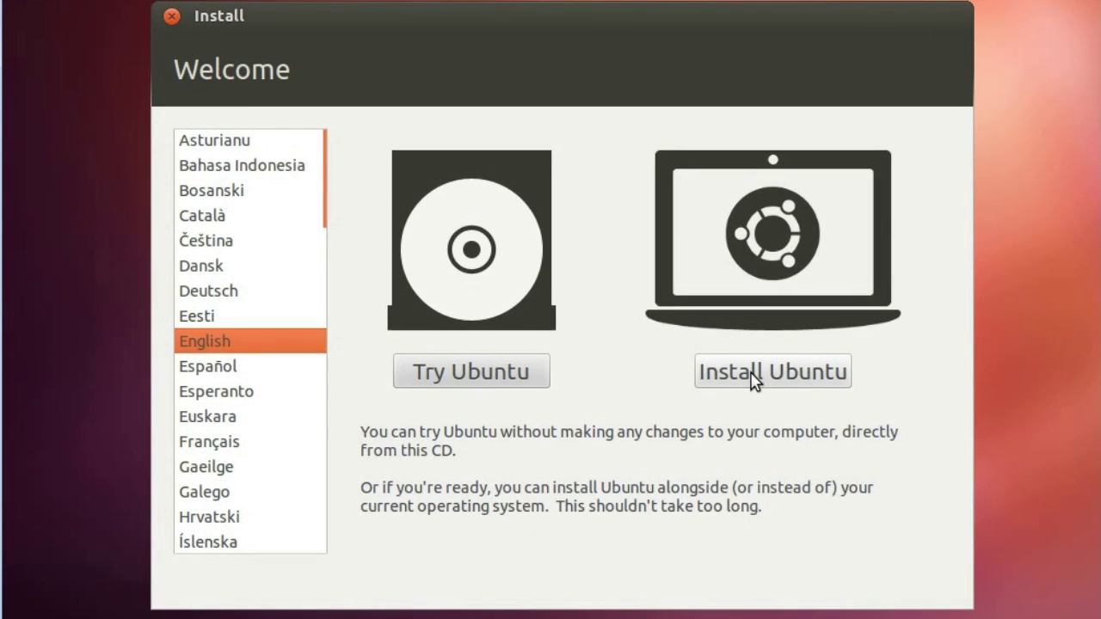
left_click(752, 378)
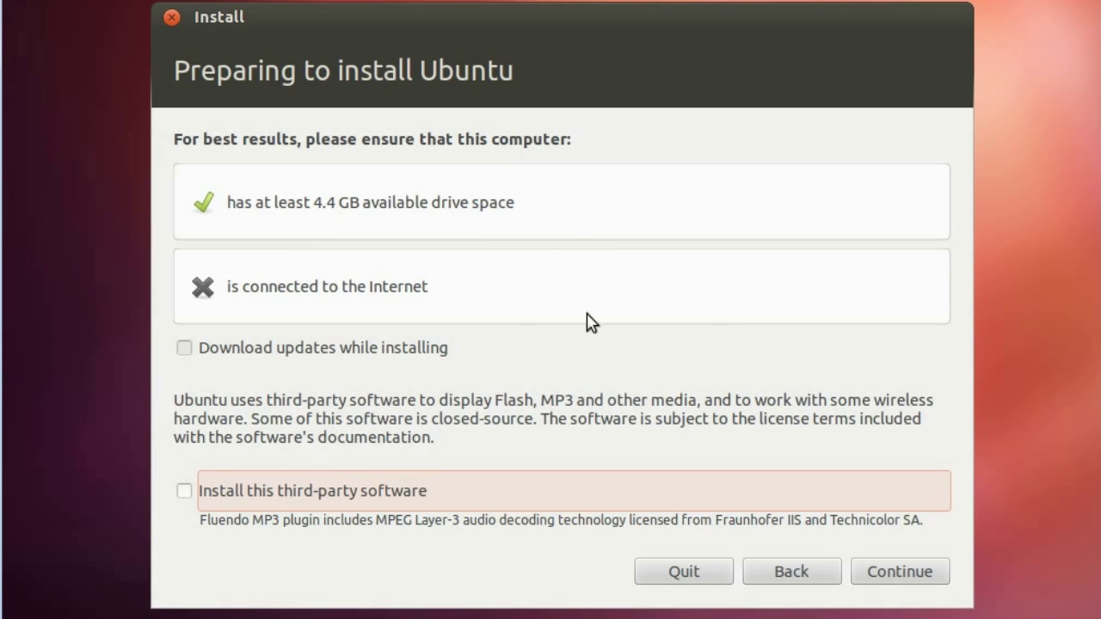
left_click(910, 573)
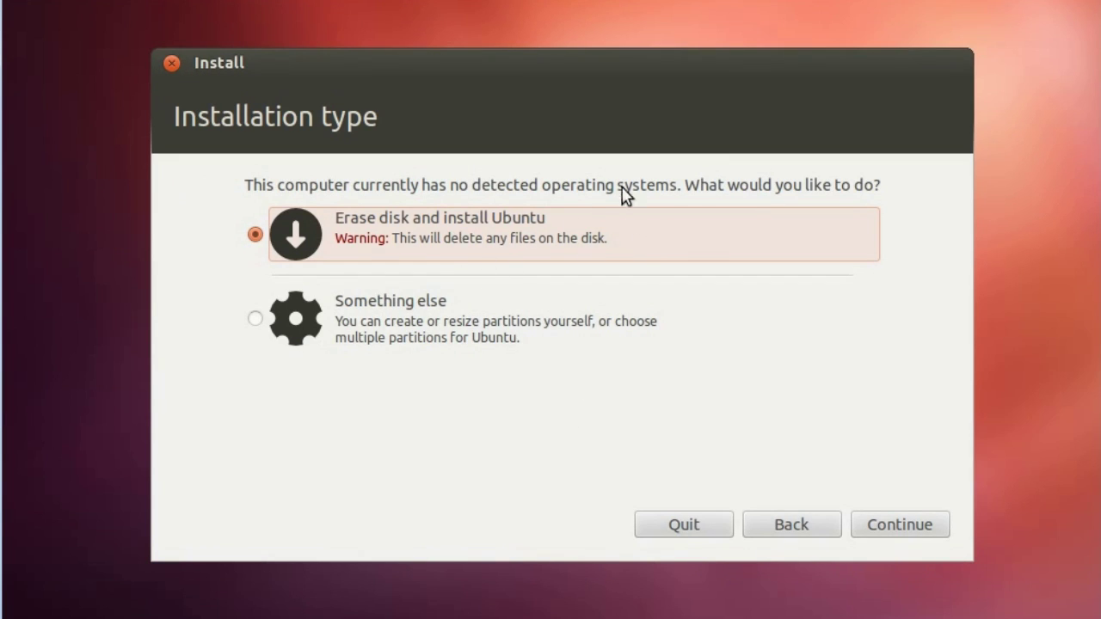
- Keep 'Erase disk and install Ubuntu' and start installing onto the 10.7 GB disk
left_click(914, 527)
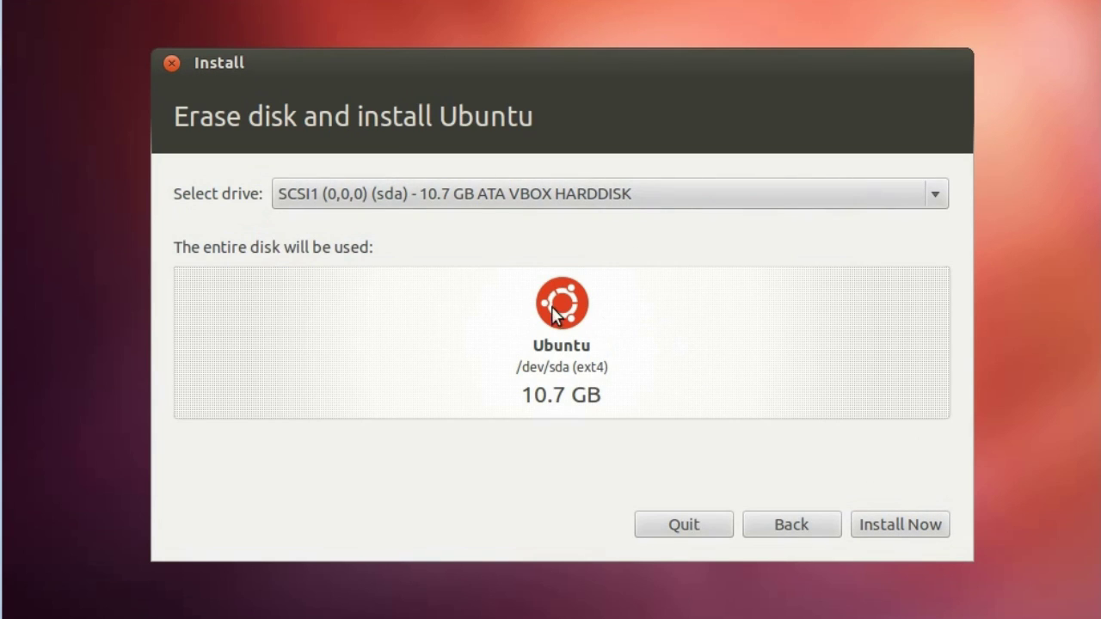
left_click(885, 530)
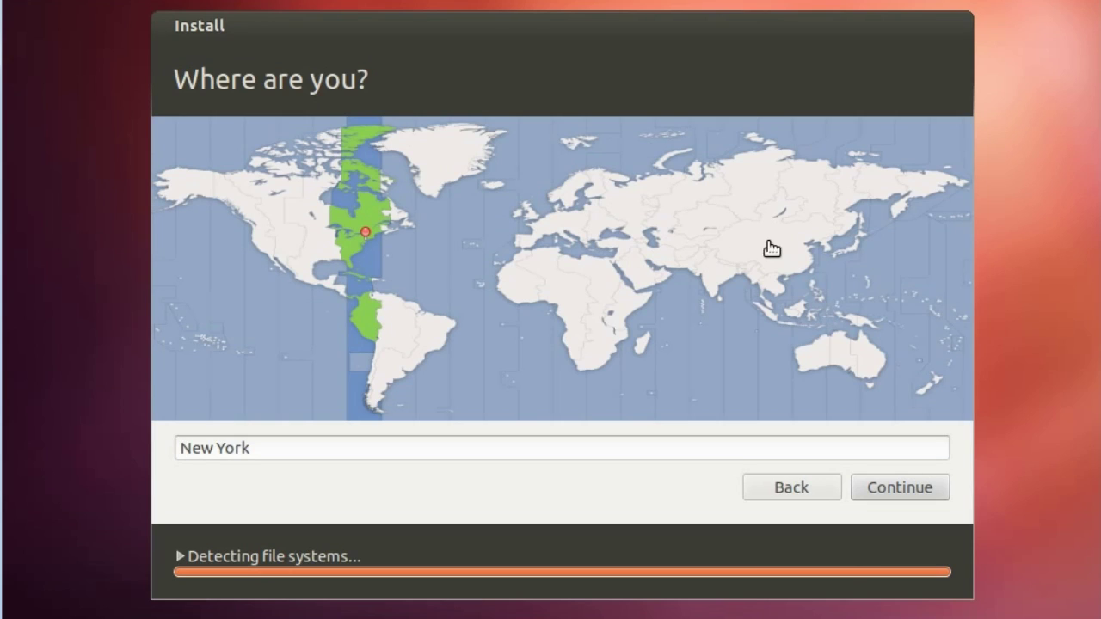
- Set the location to Manila and keep the English (US) keyboard layout
left_click(814, 286)
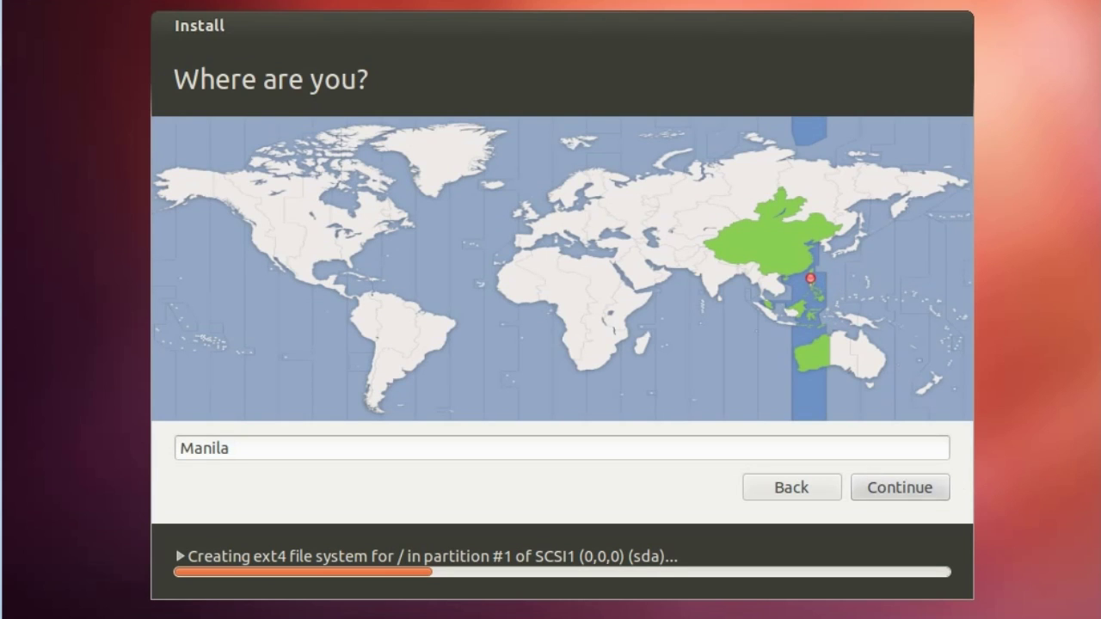
left_click(897, 480)
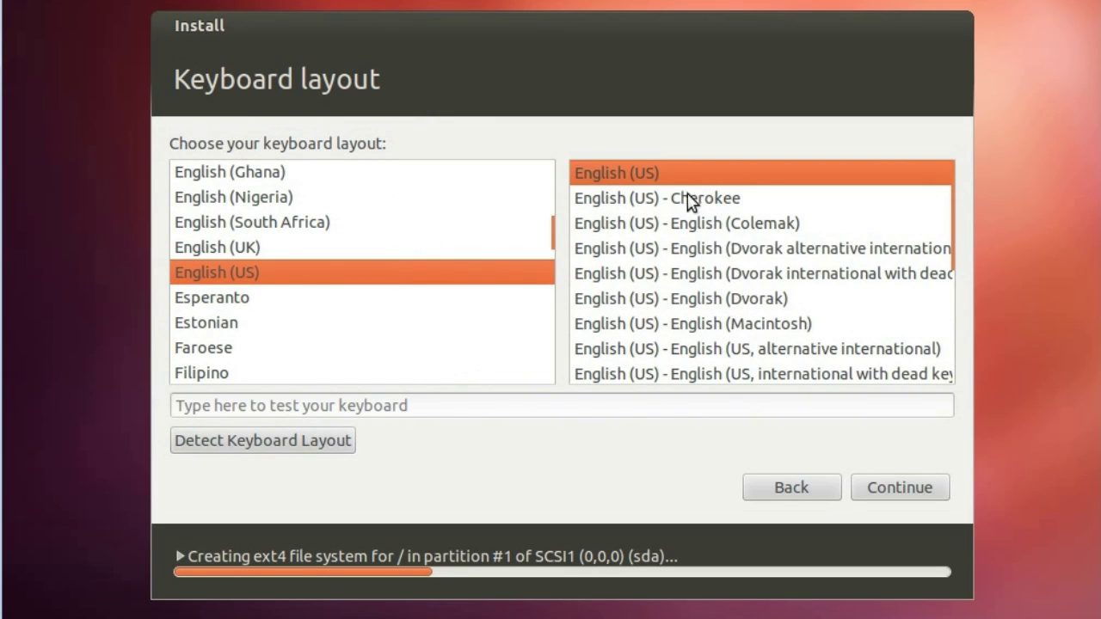
left_click(929, 497)
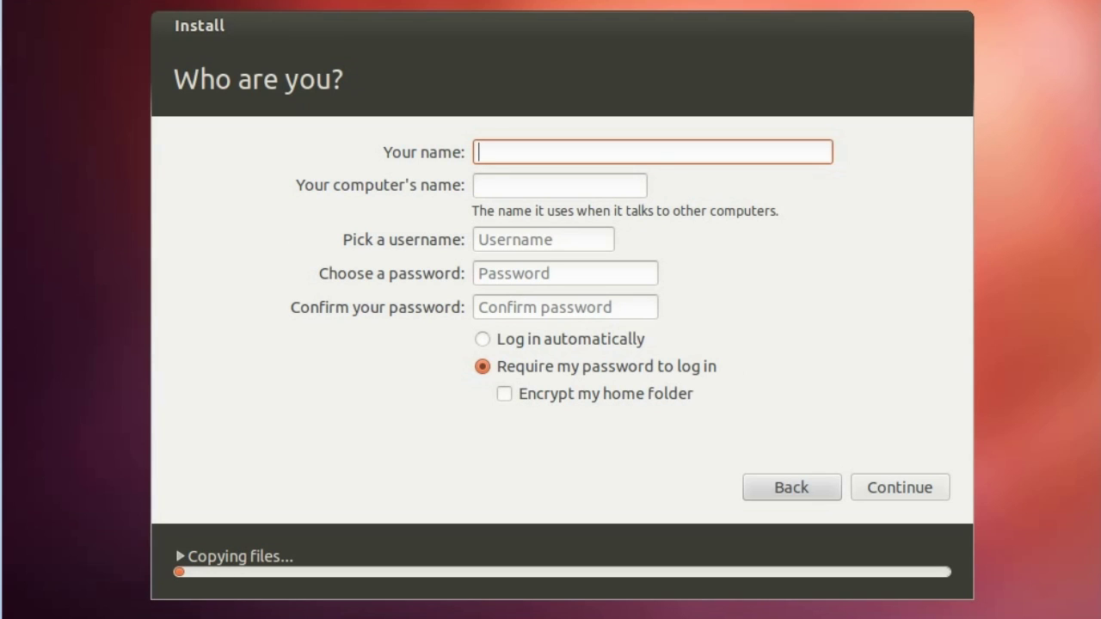
- Enter the user's name, computer name TestUbuntu and a confirmed password, then continue
type("bry")
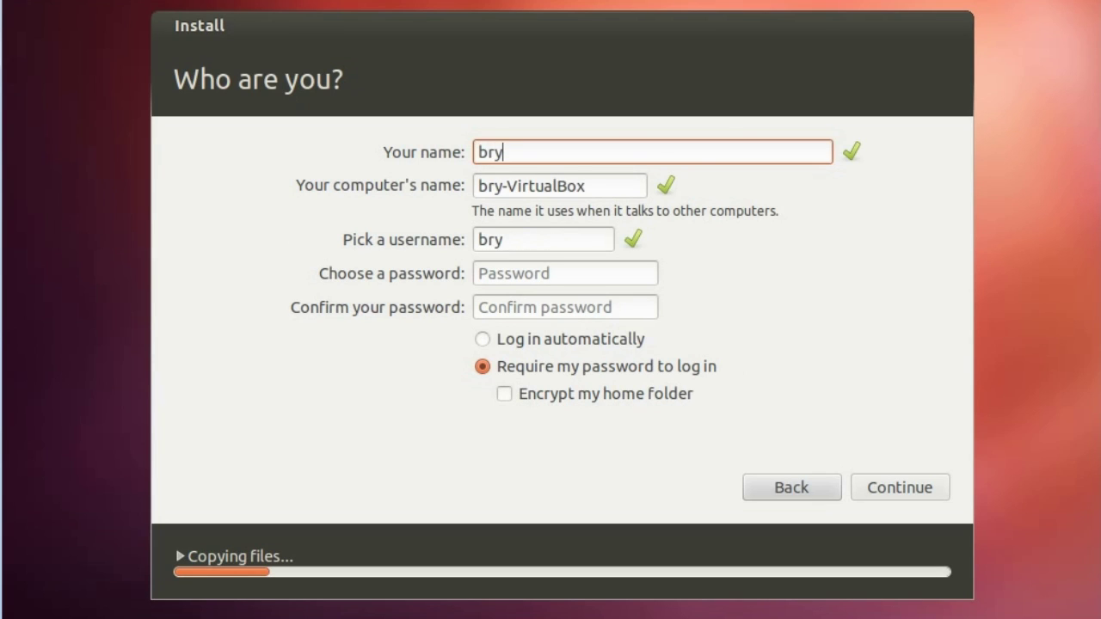
key("Tab")
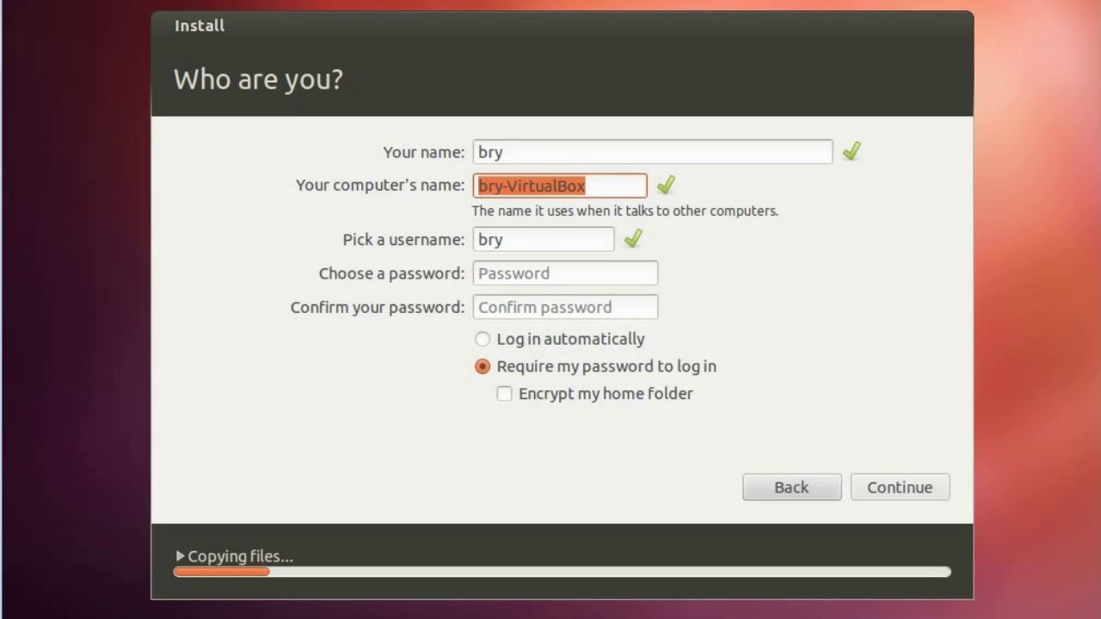
type("TestU")
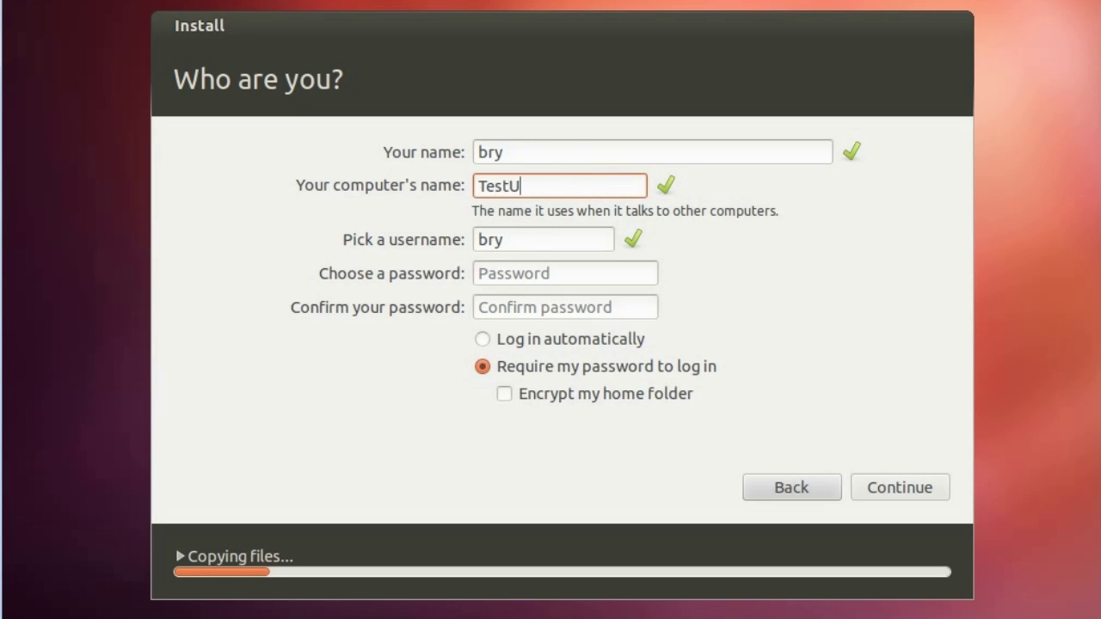
type("buntu")
key("Tab")
key("Tab")
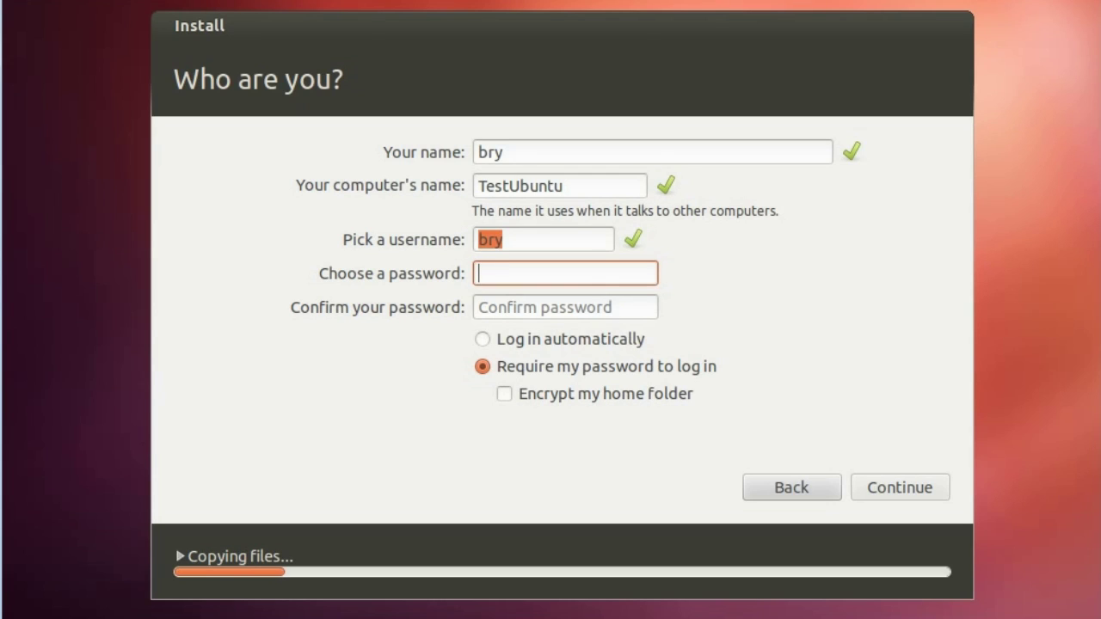
type("123456")
key("Tab")
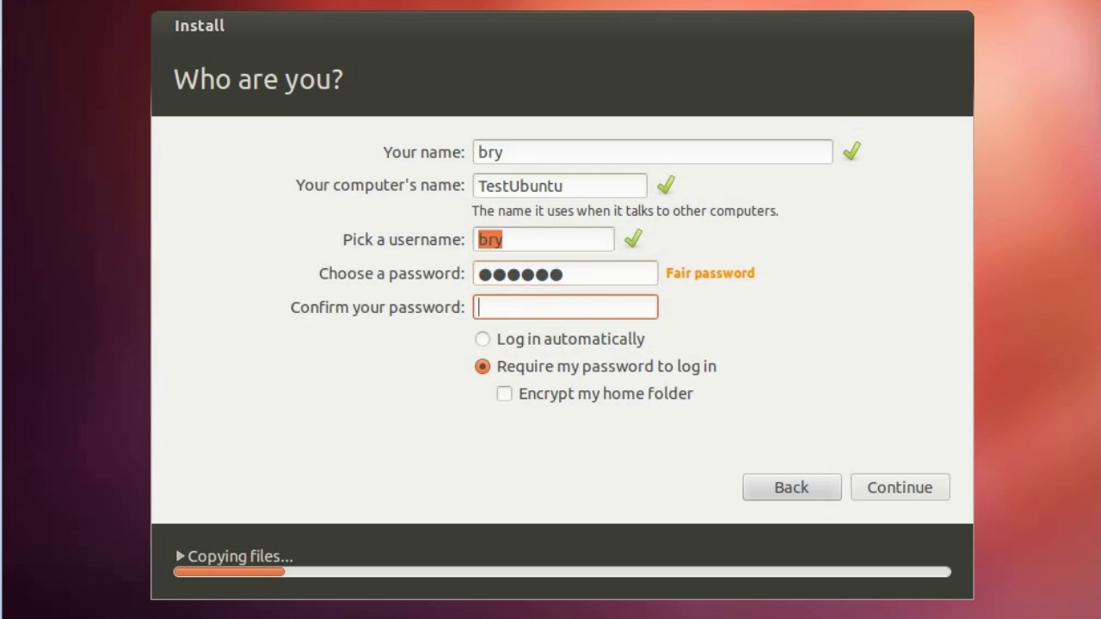
type("123456")
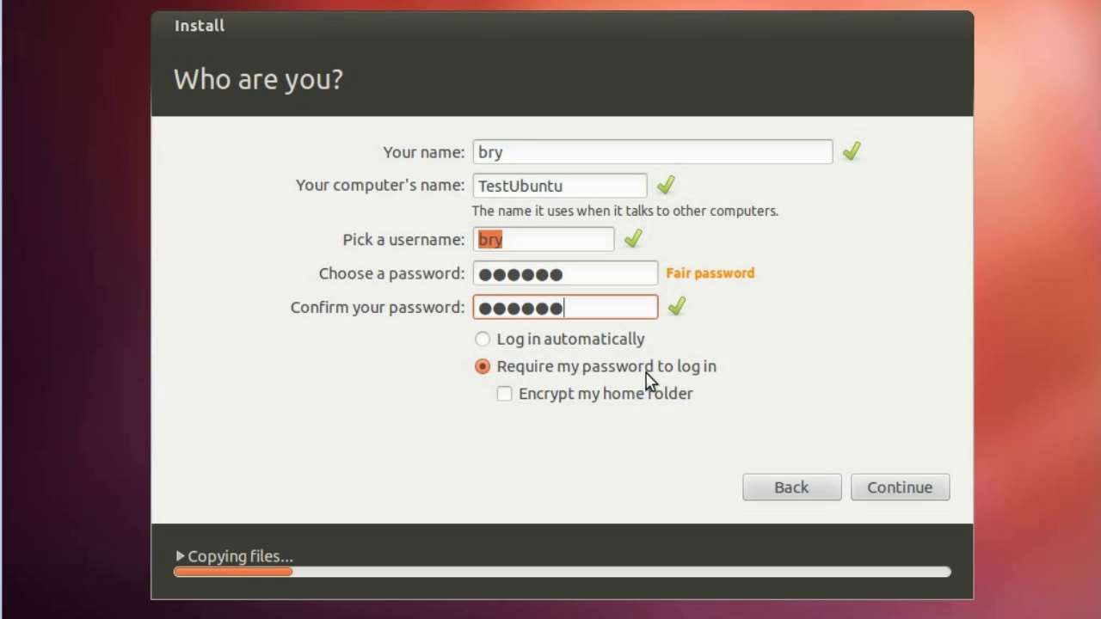
left_click(929, 494)
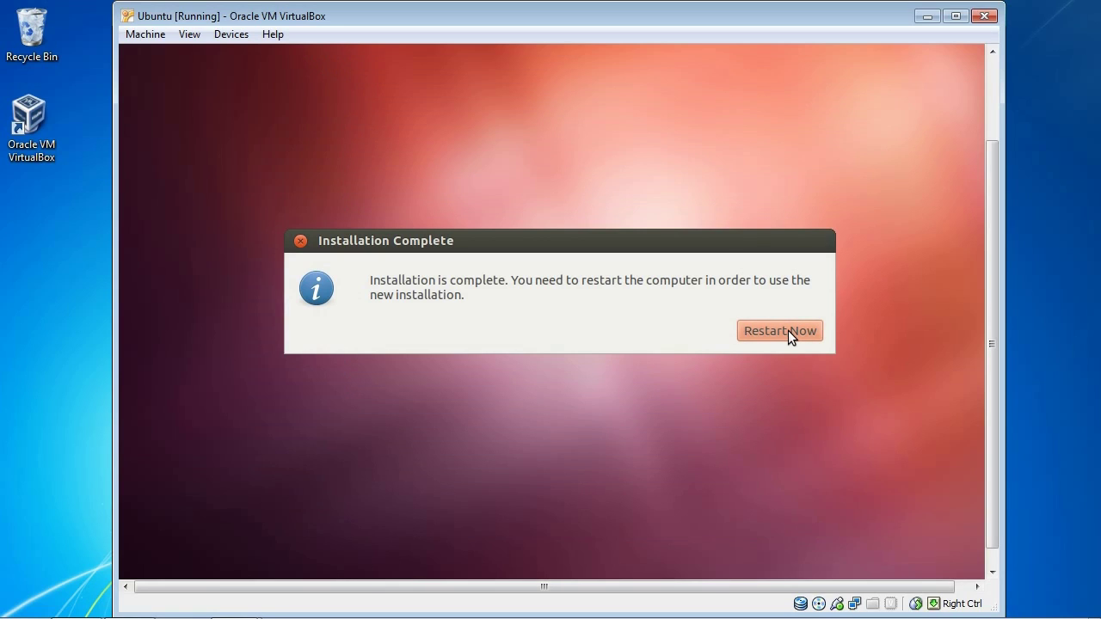
- Choose Restart Now in the Installation Complete dialog
left_click(788, 332)
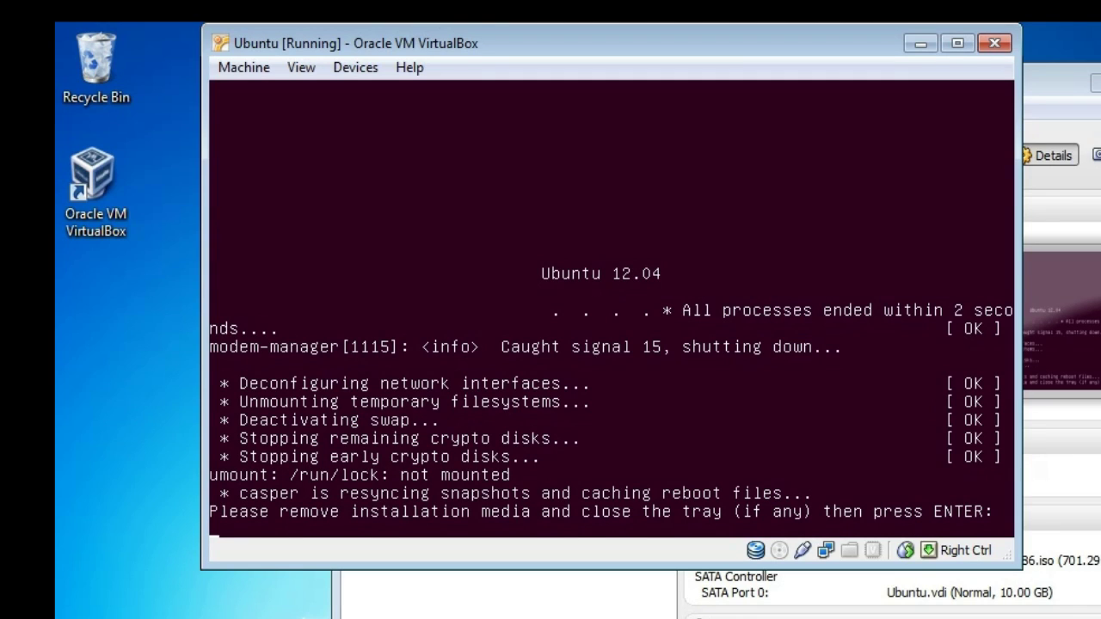
- Switch the VM's CD/DVD drive to Host Drive 'D:' and press Enter to continue rebooting
left_click(342, 69)
mouse_move(383, 95)
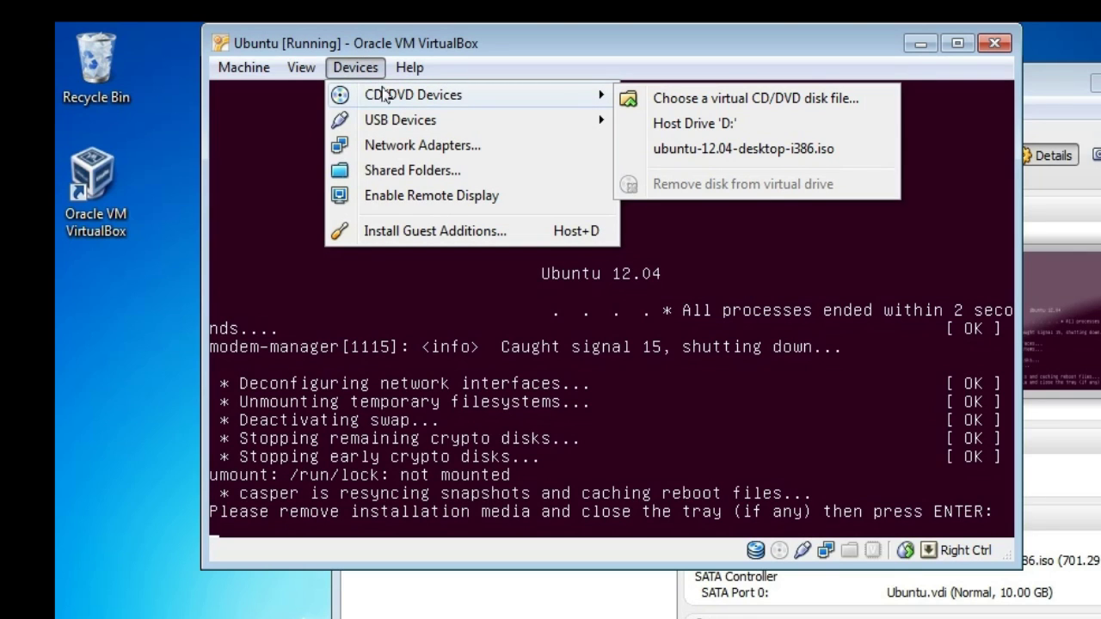
left_click(709, 124)
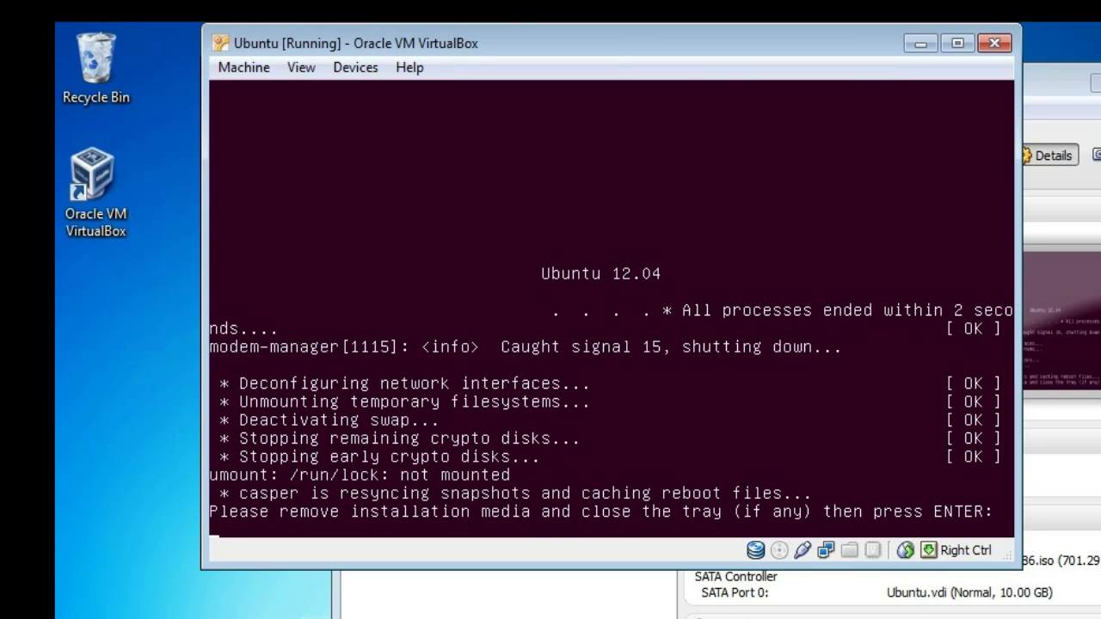
key("Return")
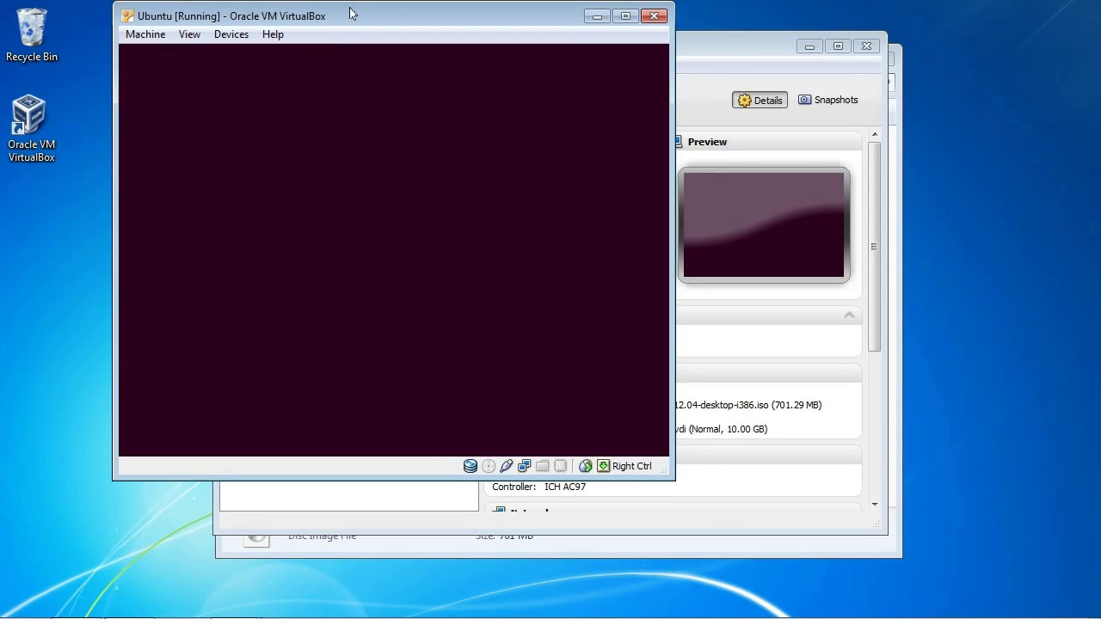
- Move the VM window right, log in with the account password, and widen the window
left_click_drag(346, 14, 471, 31)
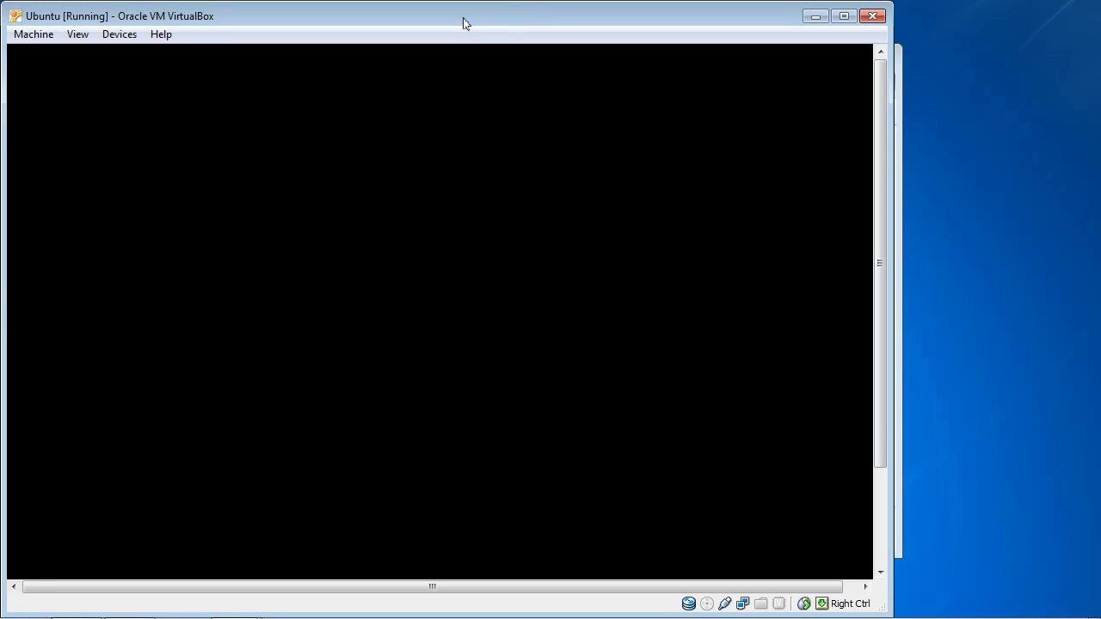
left_click_drag(464, 23, 533, 21)
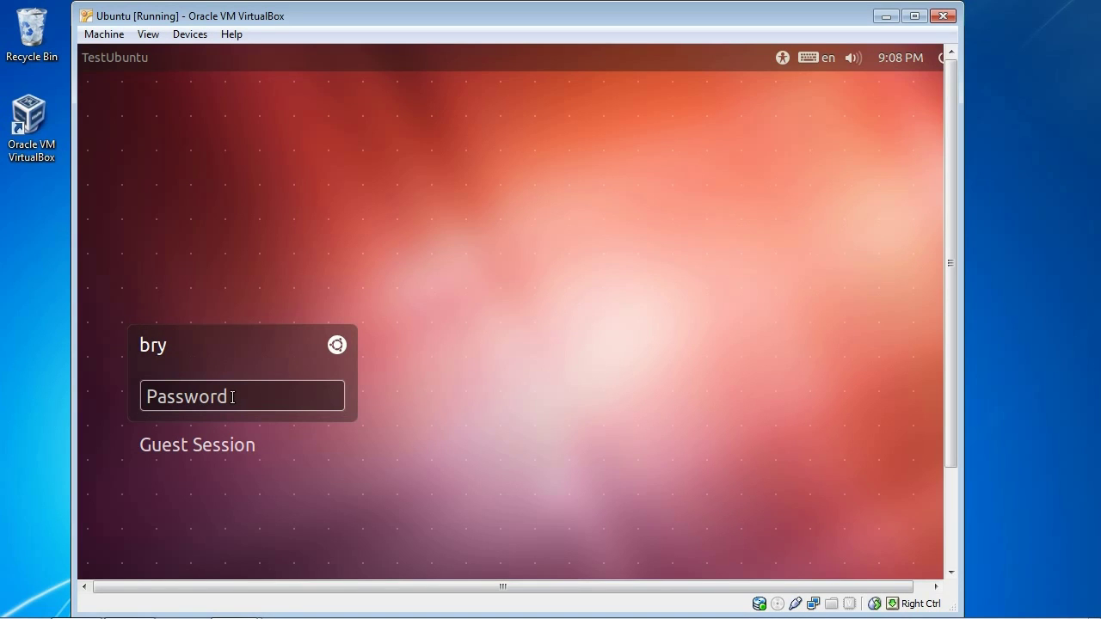
type("••••••")
key("Return")
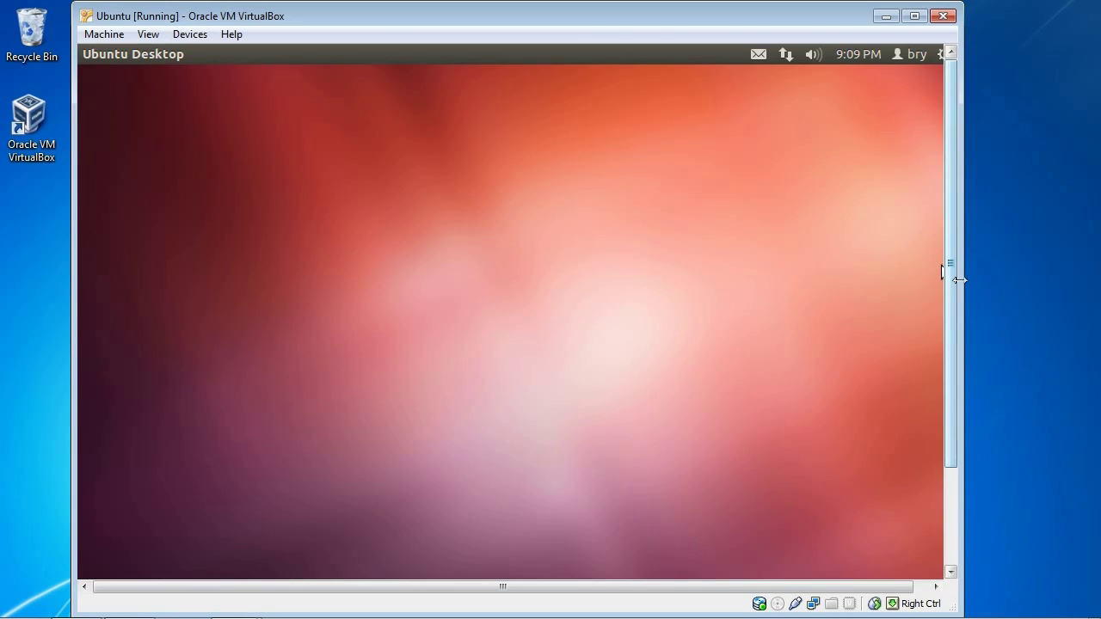
left_click_drag(963, 284, 1036, 286)
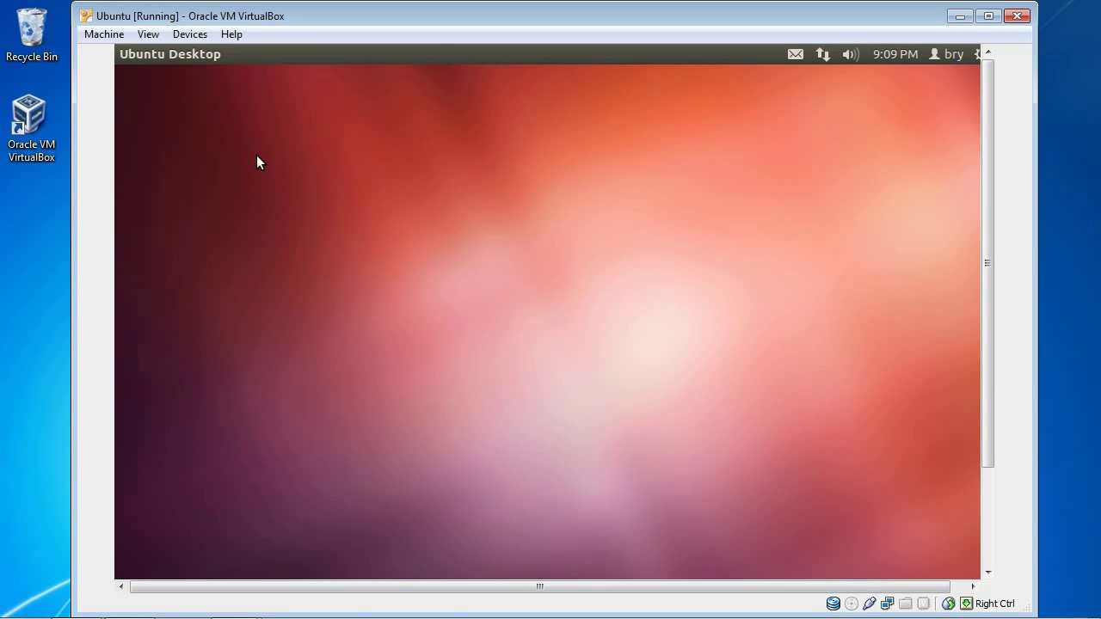
- Open and dismiss the Ubuntu Dash, then bring up the VirtualBox Devices menu
key("super")
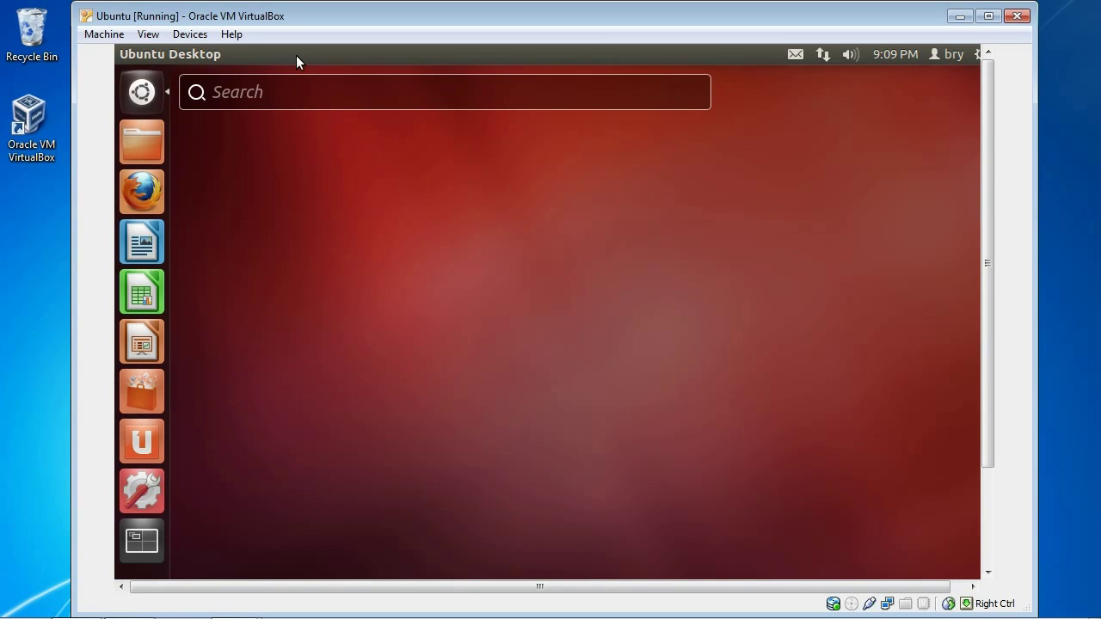
mouse_move(296, 55)
key("Escape")
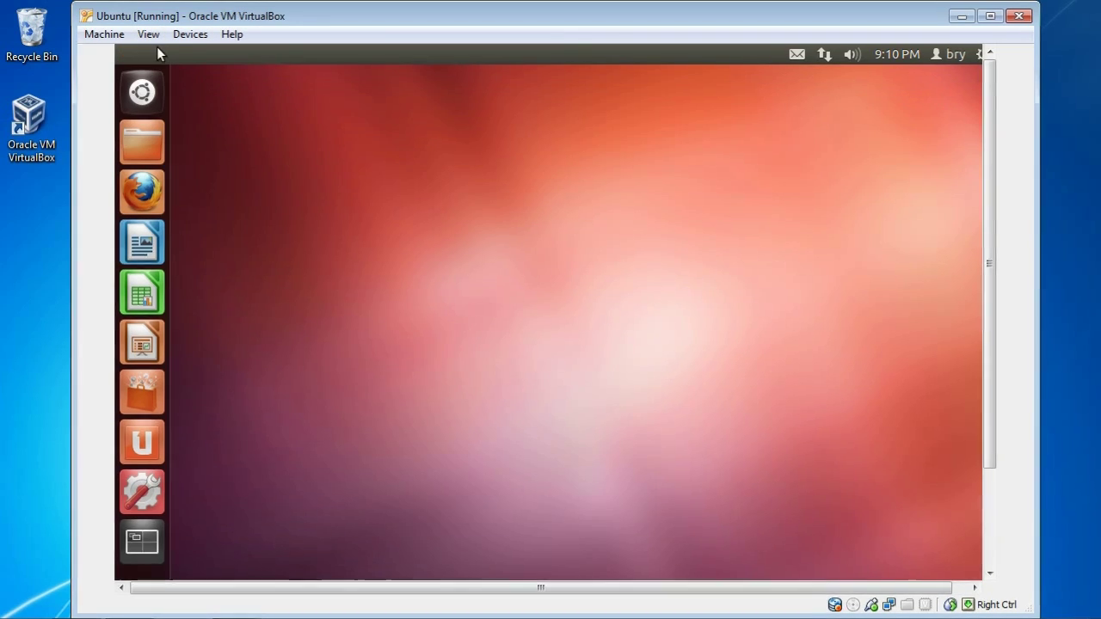
left_click(197, 33)
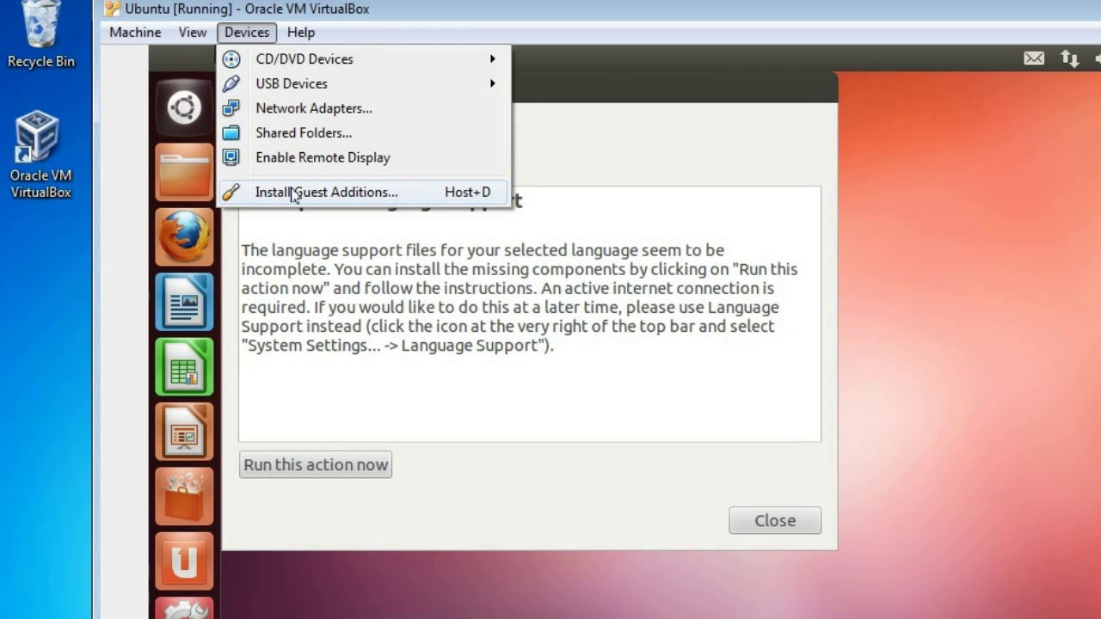
- Insert the Guest Additions disc, dismiss the language notice, and run the VBOXADDITIONS_4.1.16_78094 autorun
left_click(292, 193)
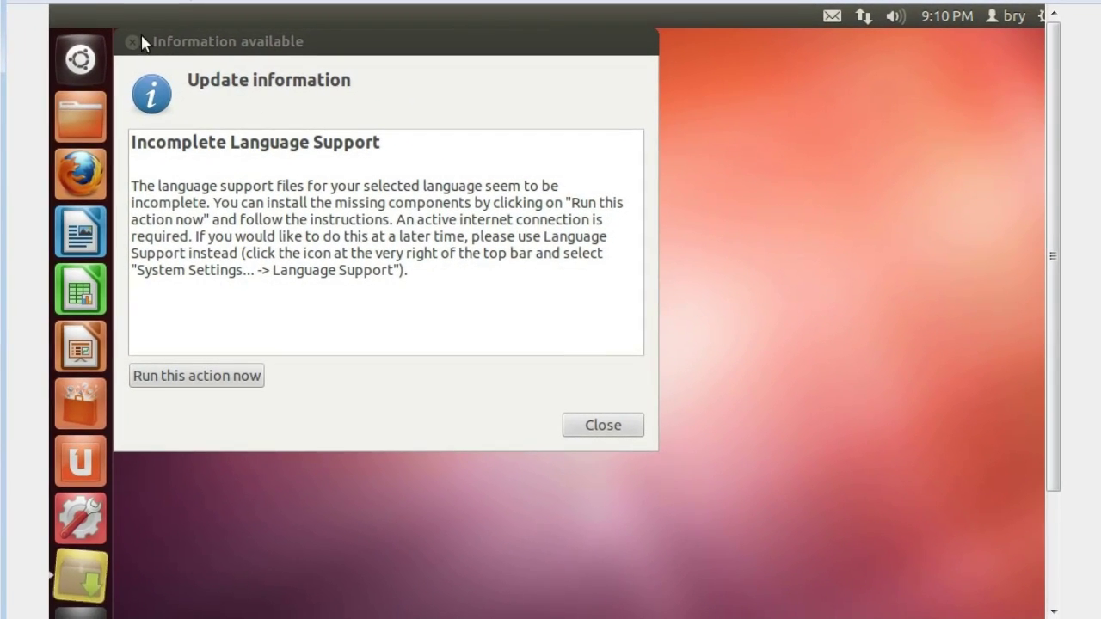
left_click(130, 42)
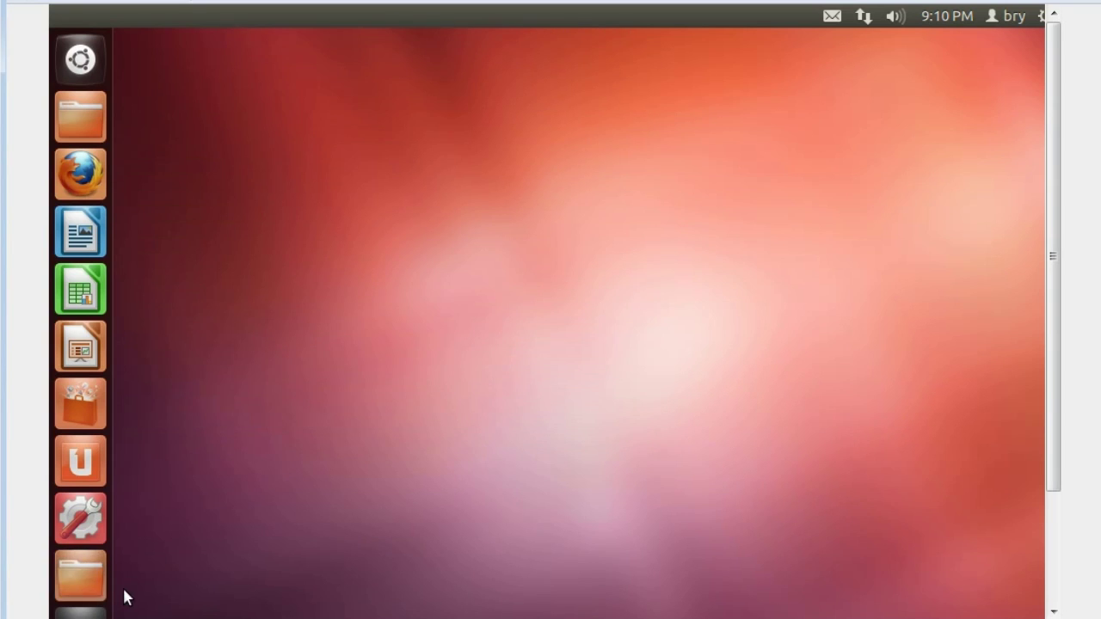
left_click(80, 575)
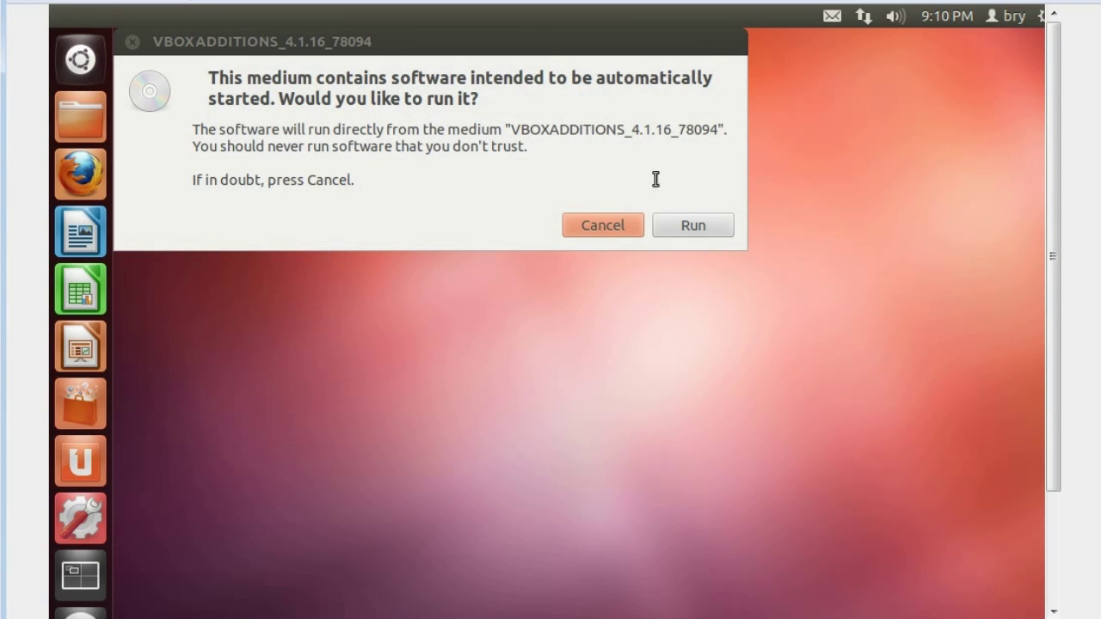
left_click(711, 228)
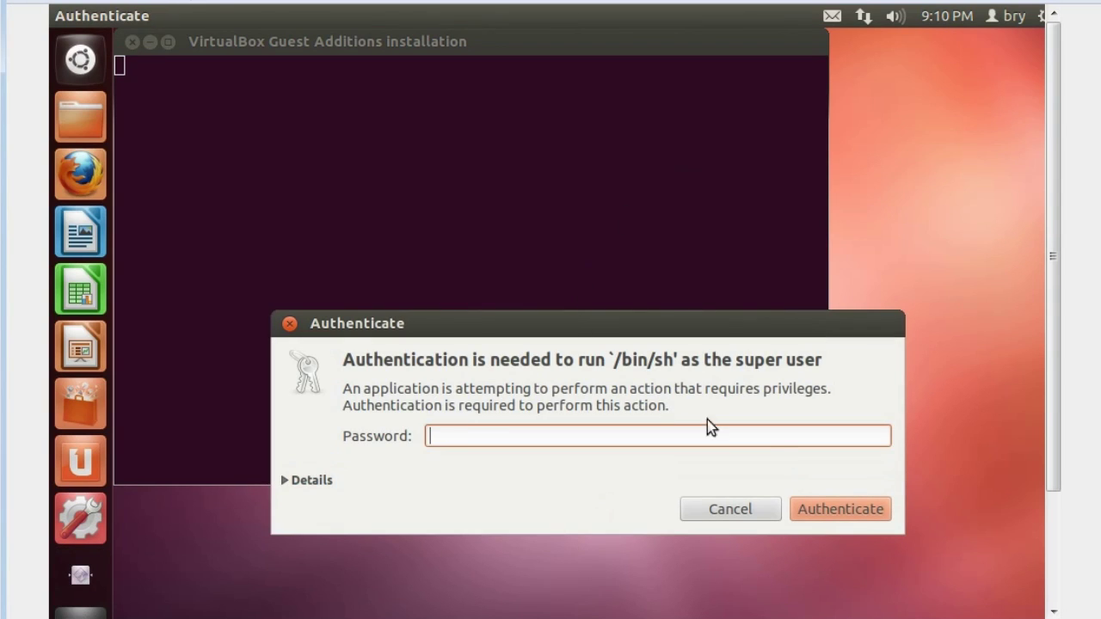
- Authenticate with the user password so Guest Additions 4.1.16 installs, then close the installer terminal
type("******")
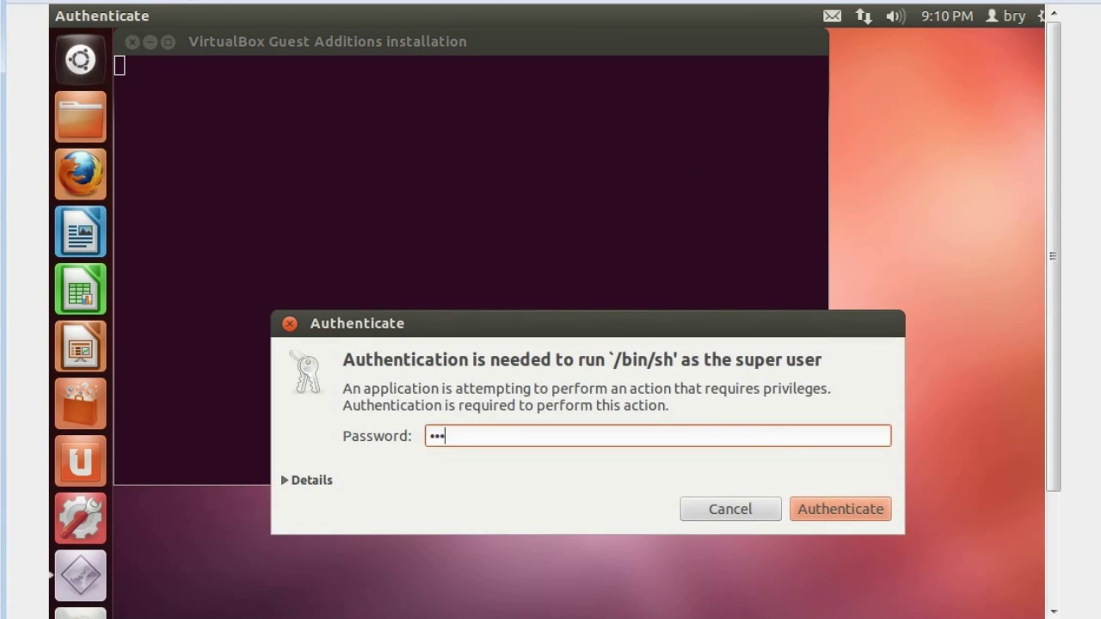
left_click(828, 515)
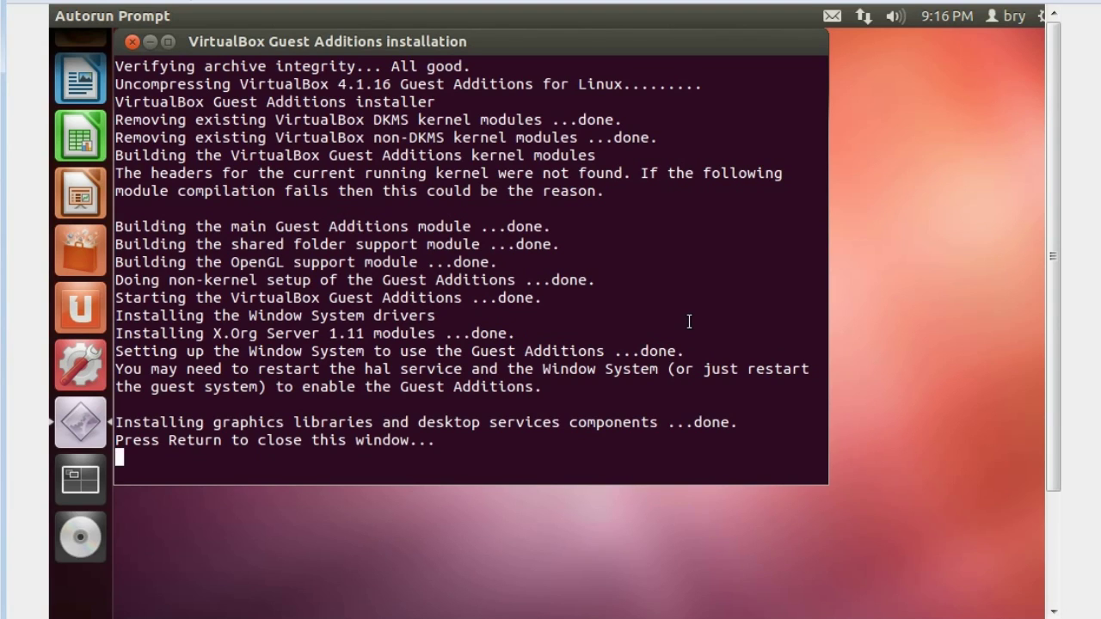
key("Return")
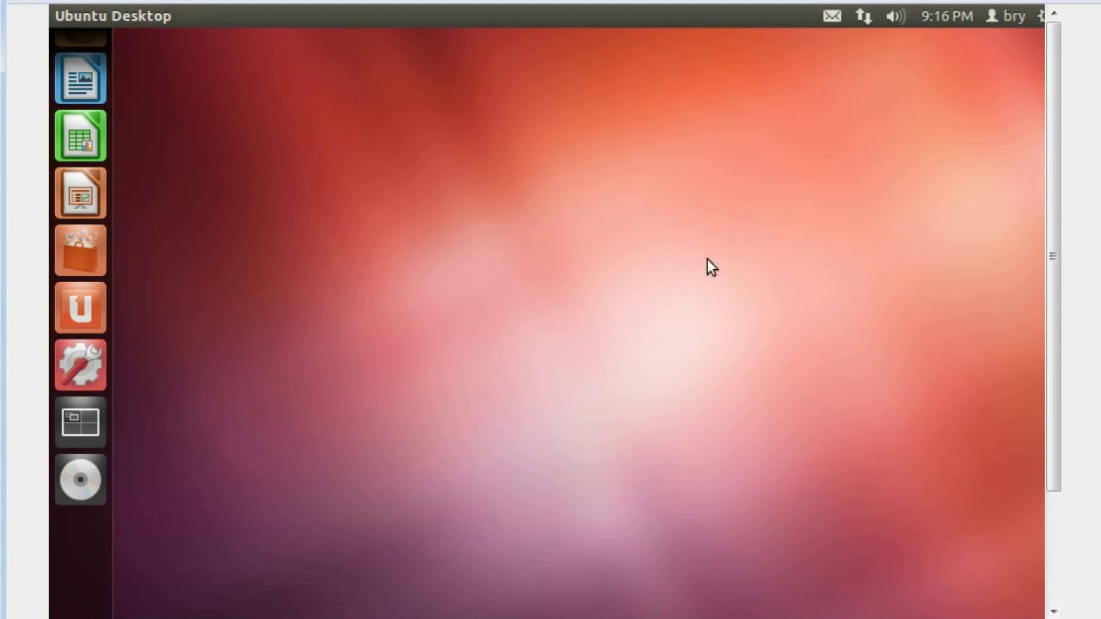
- Shut down the Ubuntu guest from the top-panel gear menu and confirm
left_click(1042, 15)
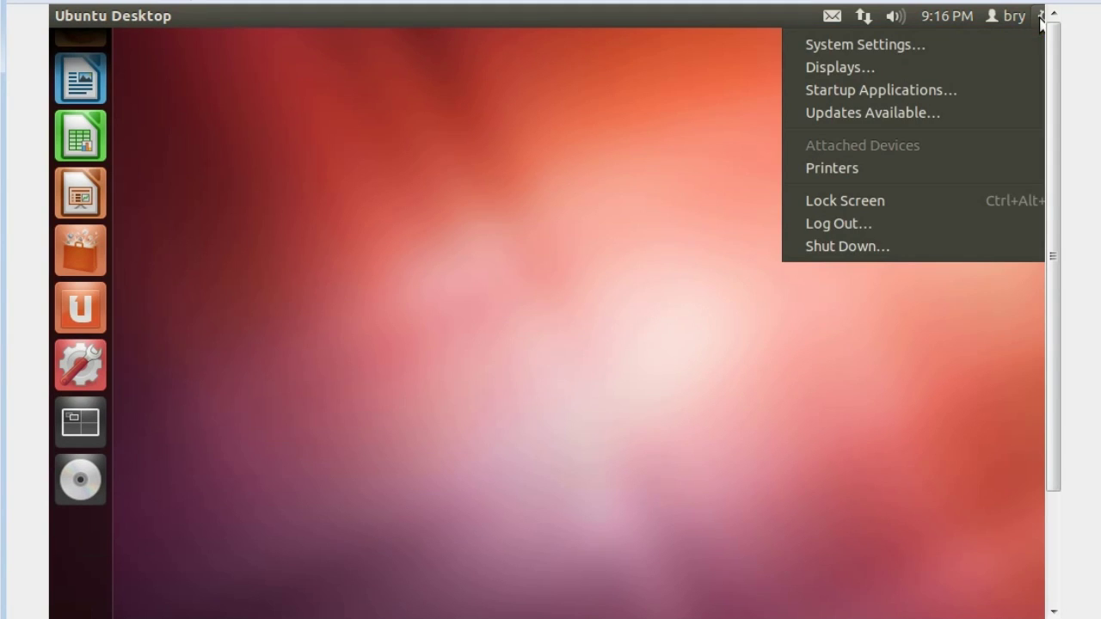
left_click(848, 249)
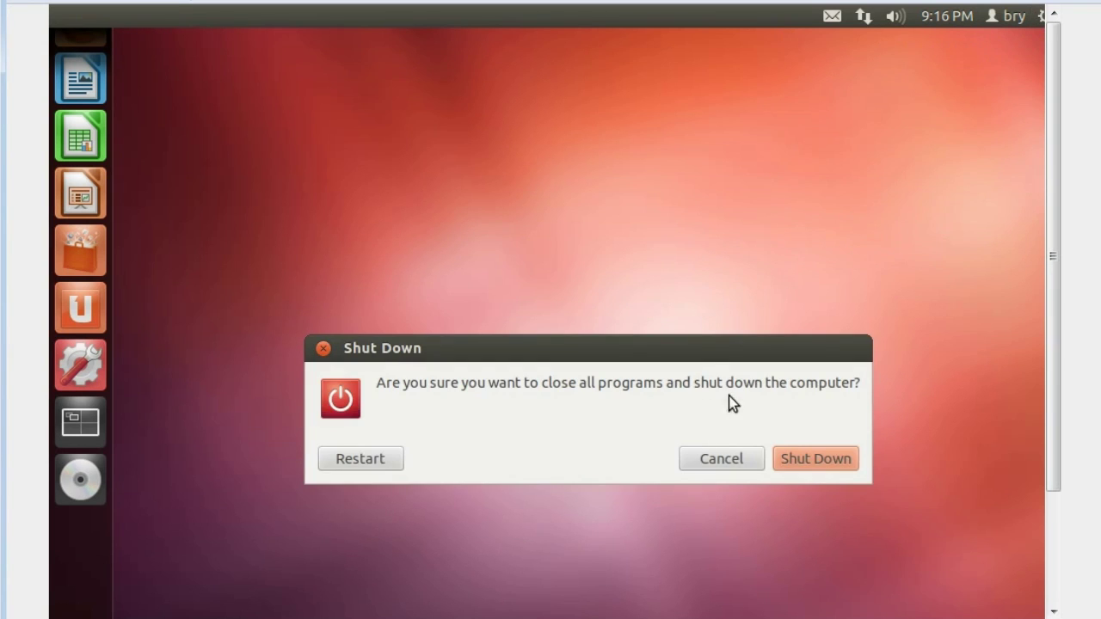
left_click(801, 459)
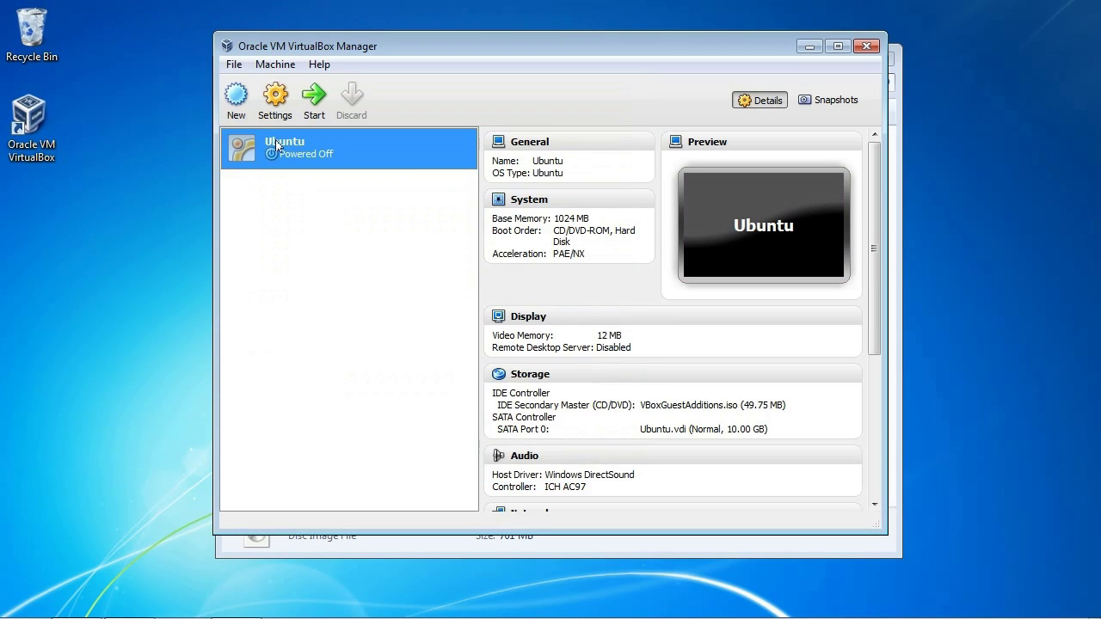
- Start the Ubuntu VM from the Manager, log in with the password, and maximise its window
double_click(280, 151)
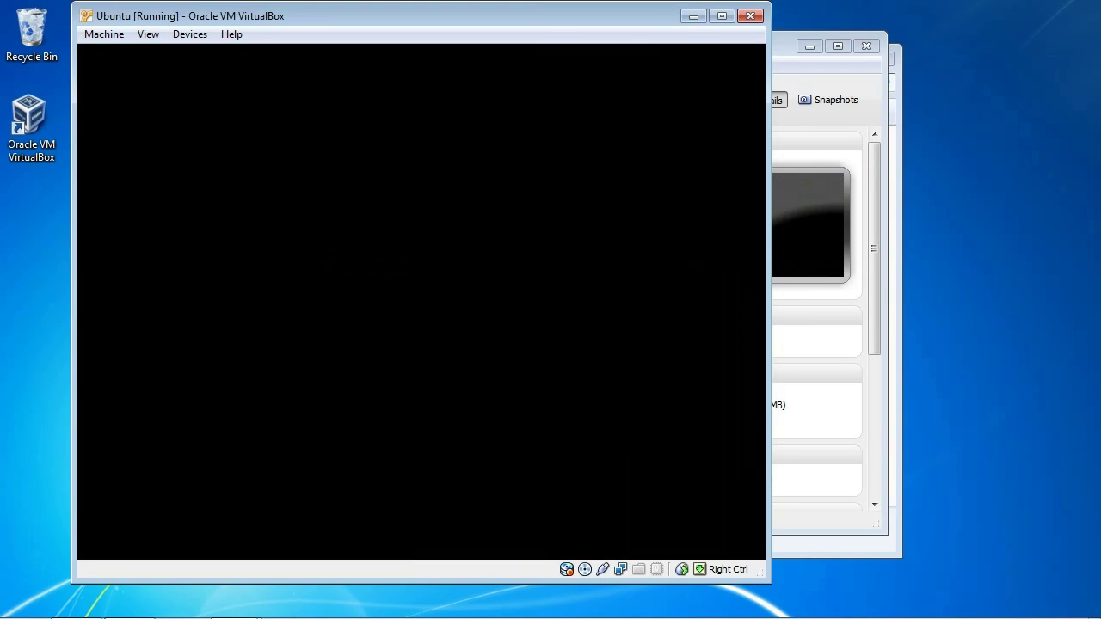
type("••••••")
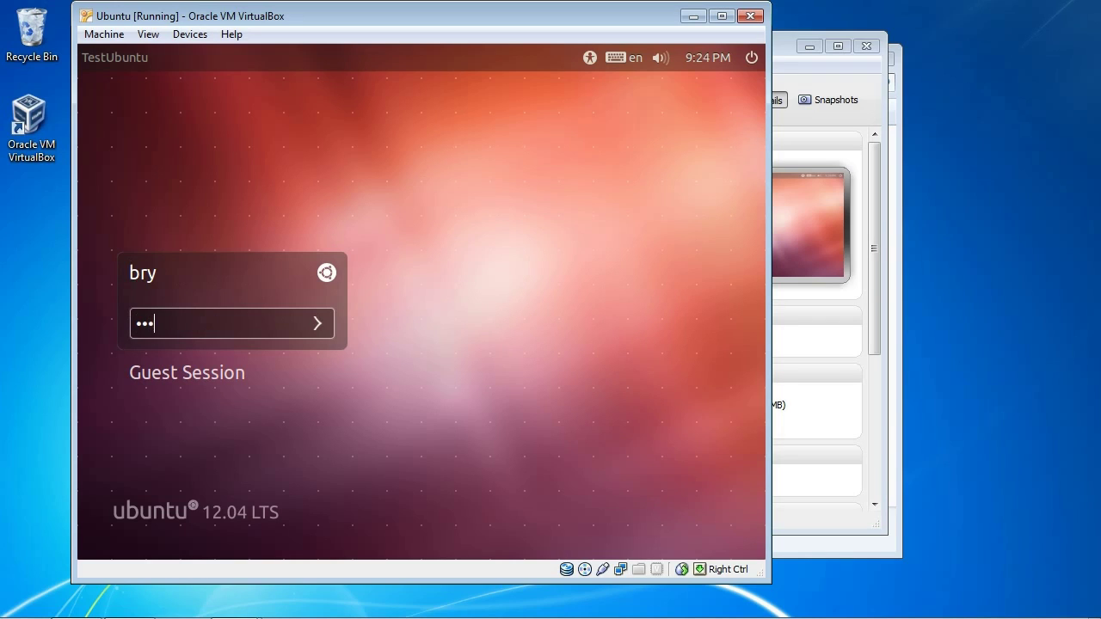
key("Return")
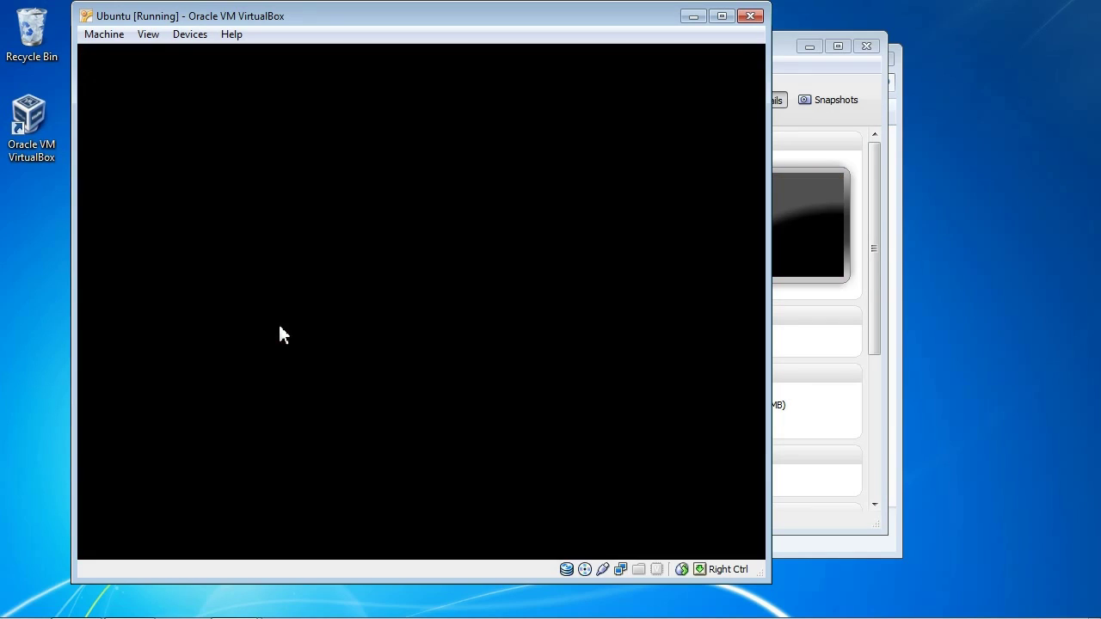
double_click(502, 19)
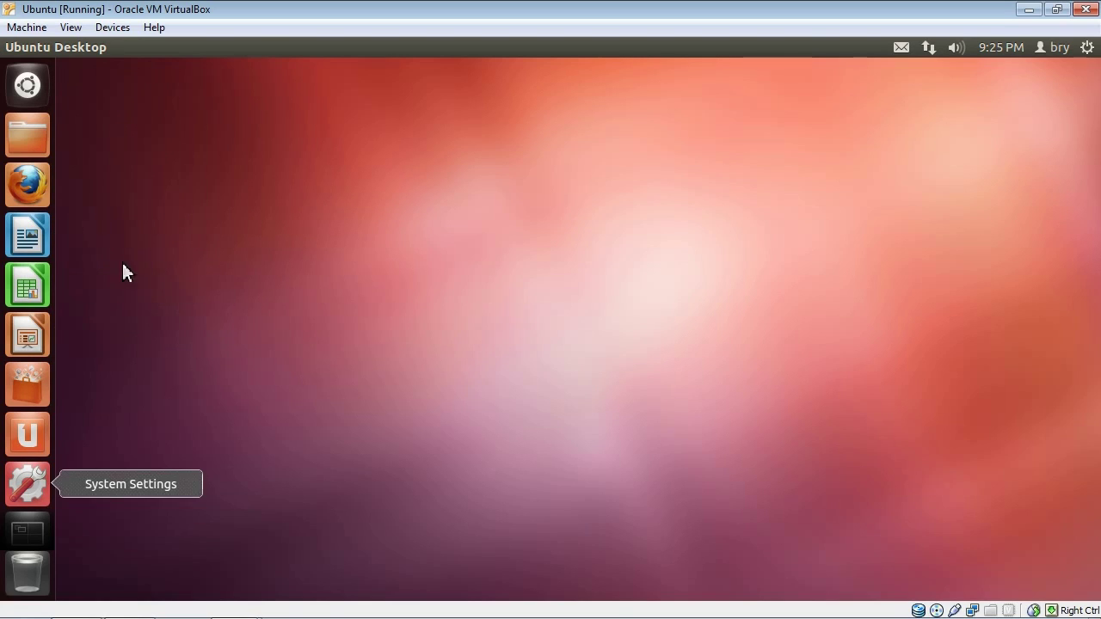
- Switch the Ubuntu VM window to fullscreen via View > Switch to Fullscreen and confirm
left_click(72, 29)
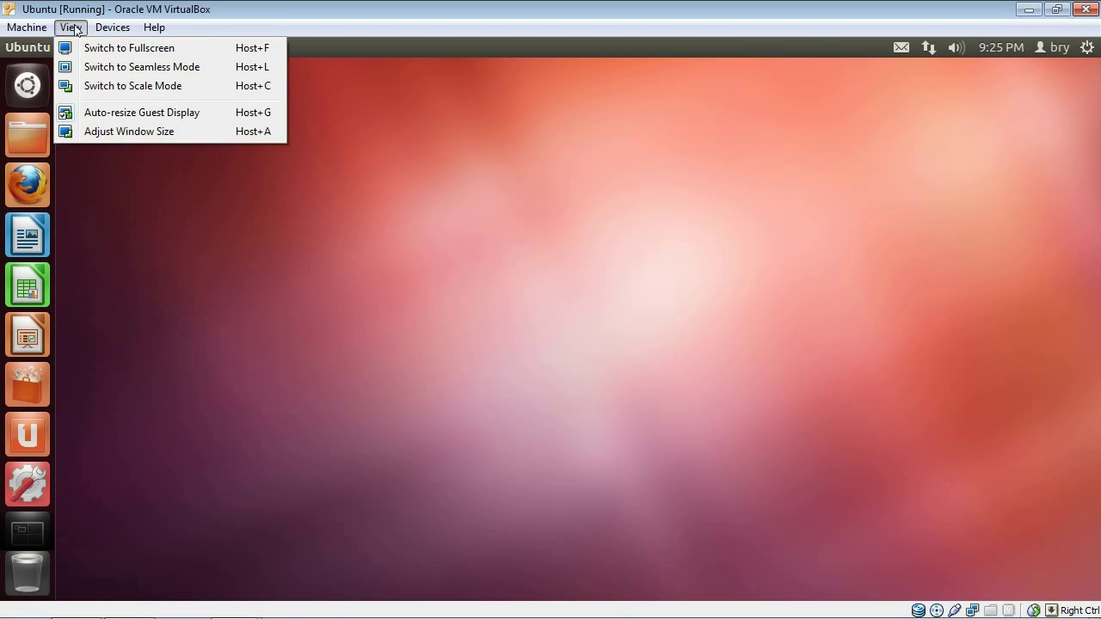
left_click(109, 54)
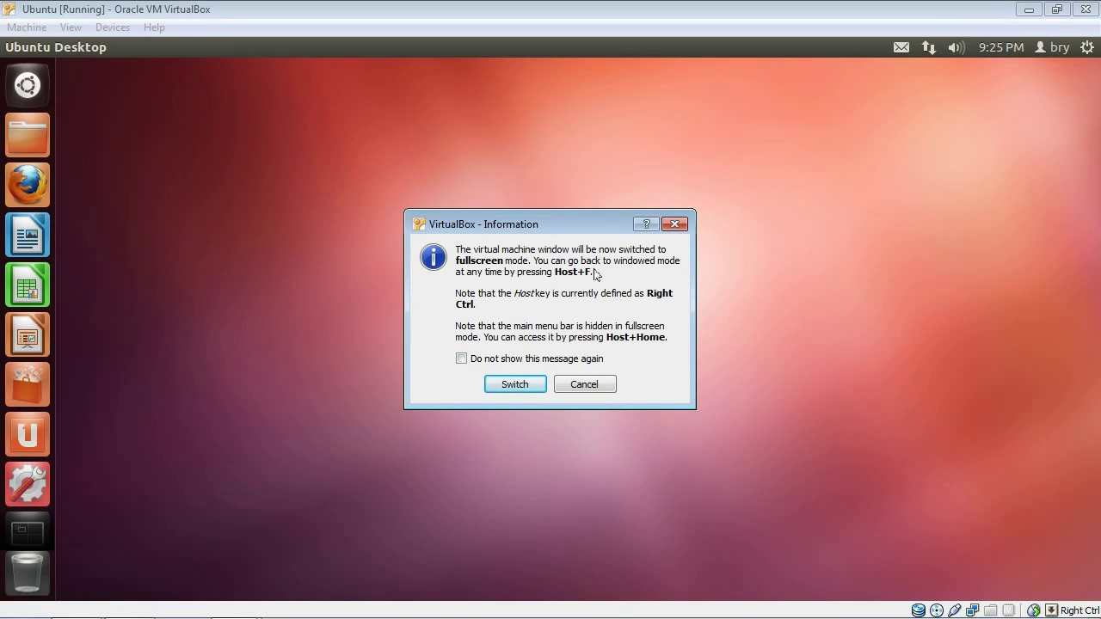
left_click(515, 385)
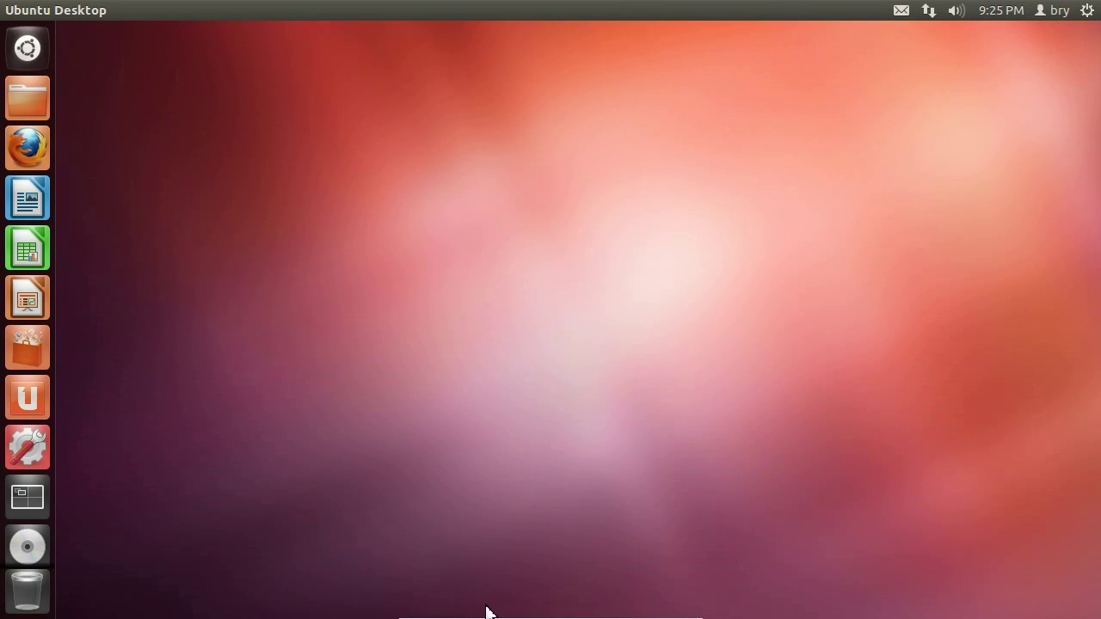
- Launch Terminal by searching 'ter' in the Ubuntu Dash
mouse_move(491, 612)
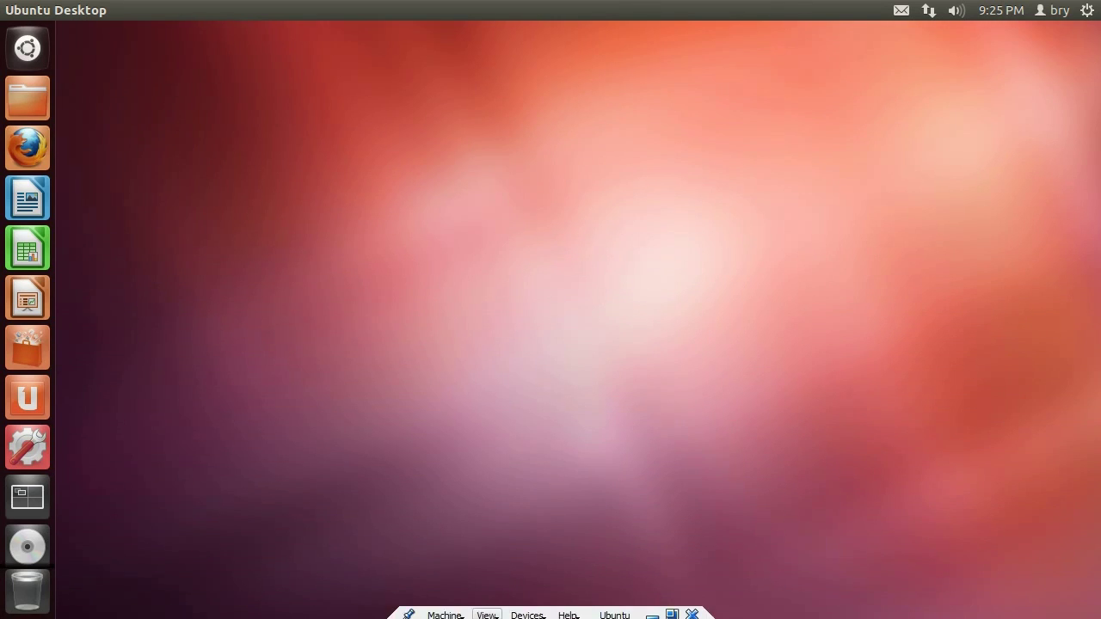
key("super")
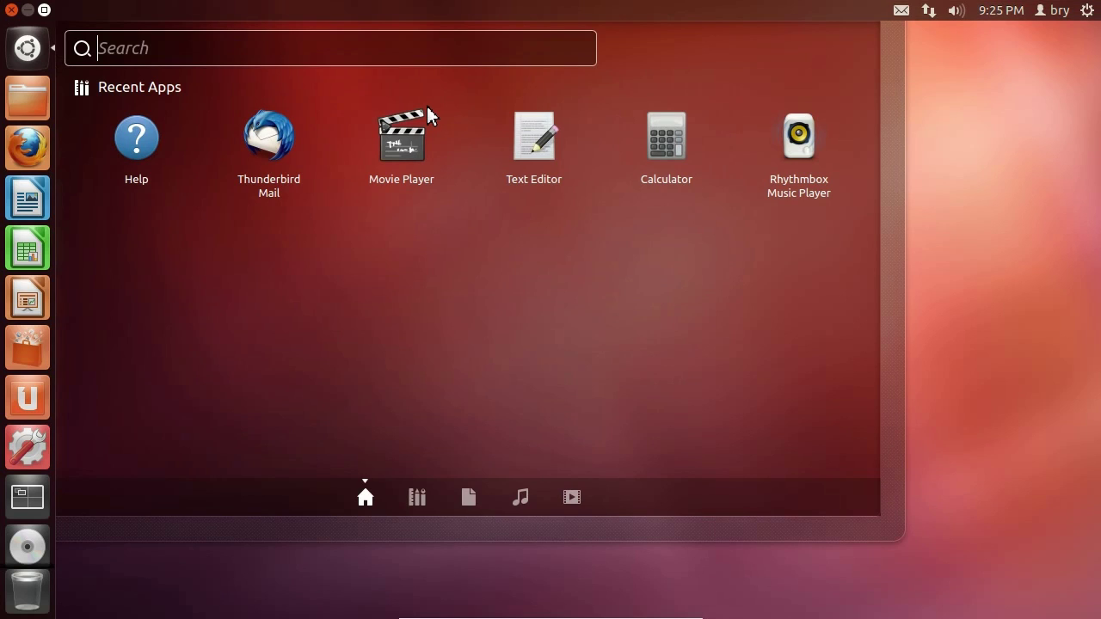
type("ter")
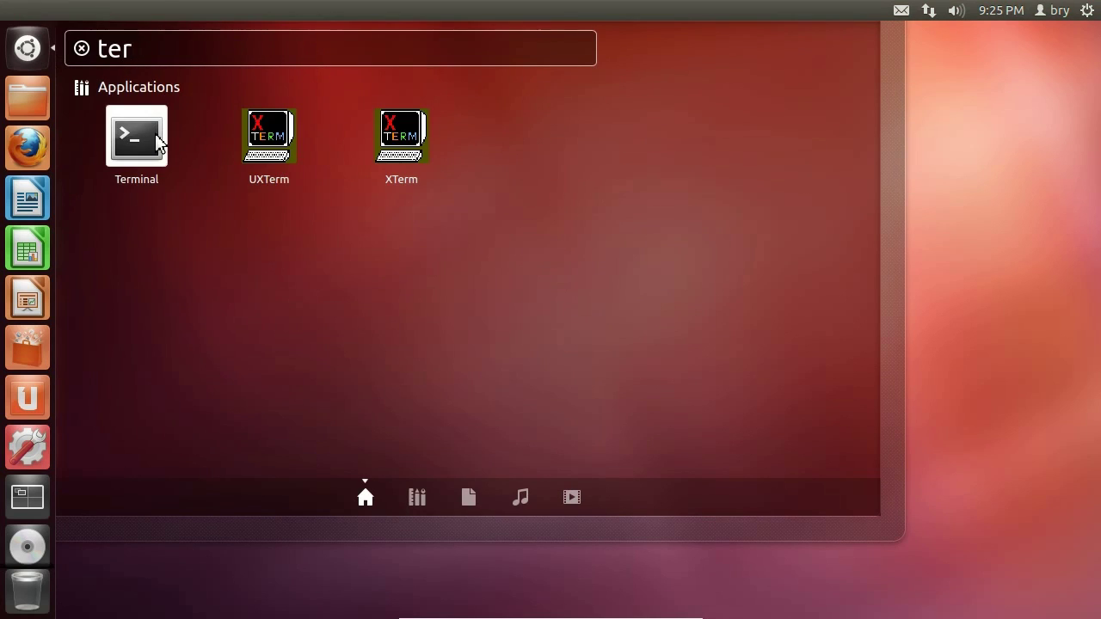
left_click(158, 141)
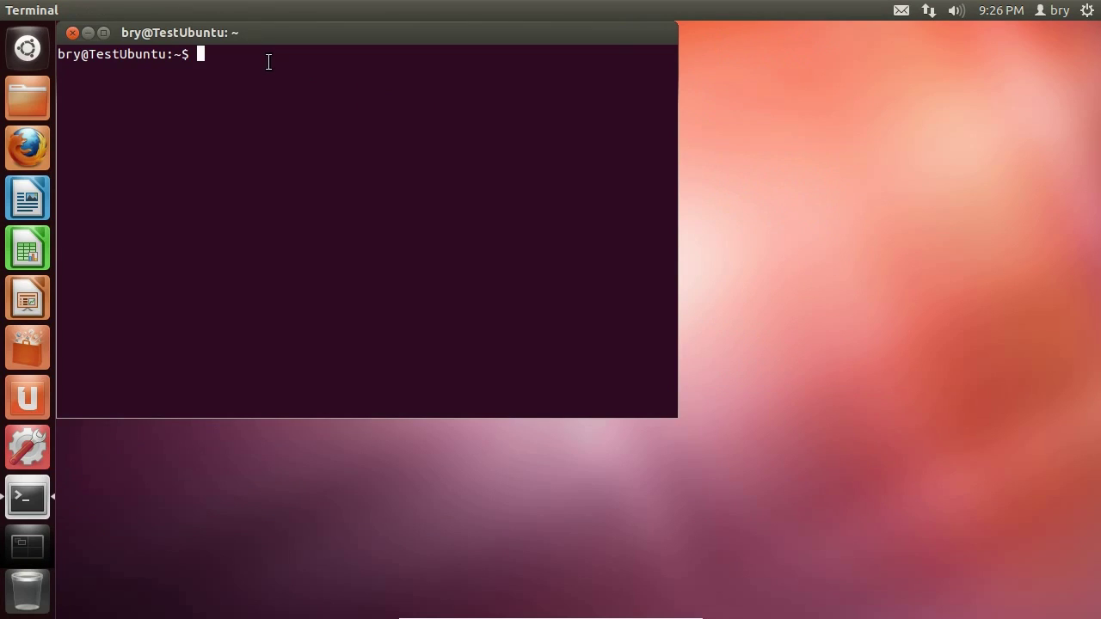
- Run ls to list the home folder and bring the Terminal in front of Update Manager
type("ls")
key("Return")
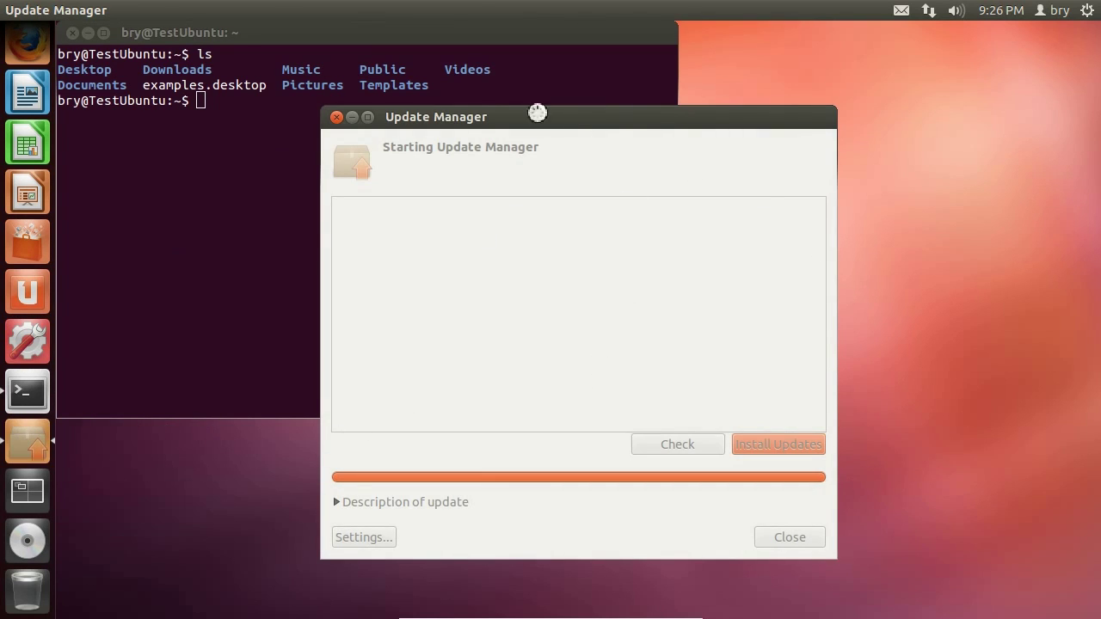
left_click(525, 96)
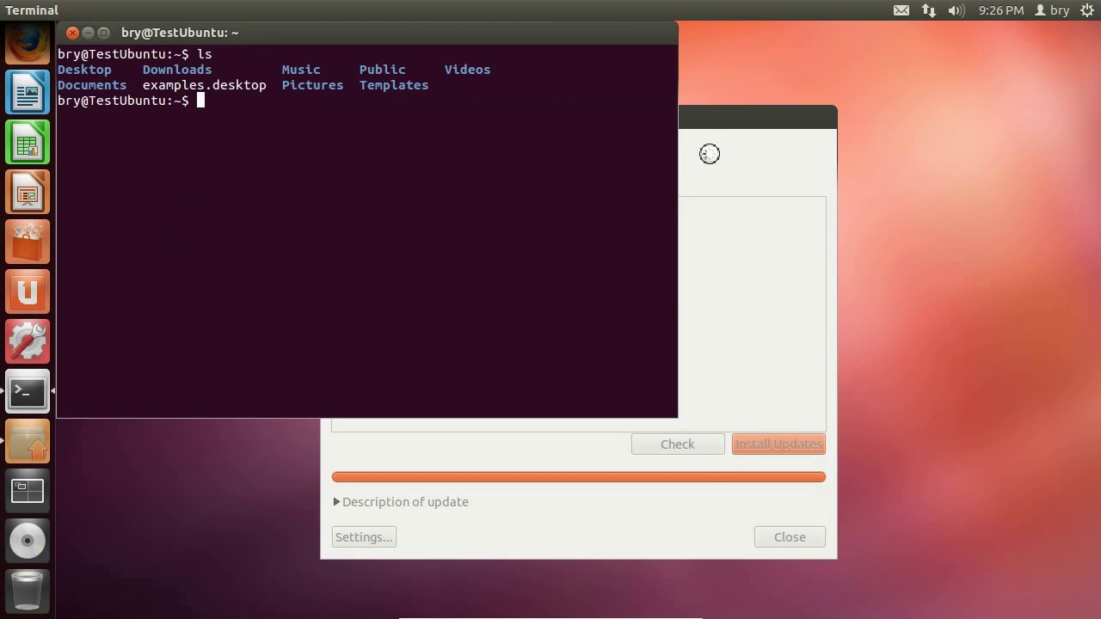